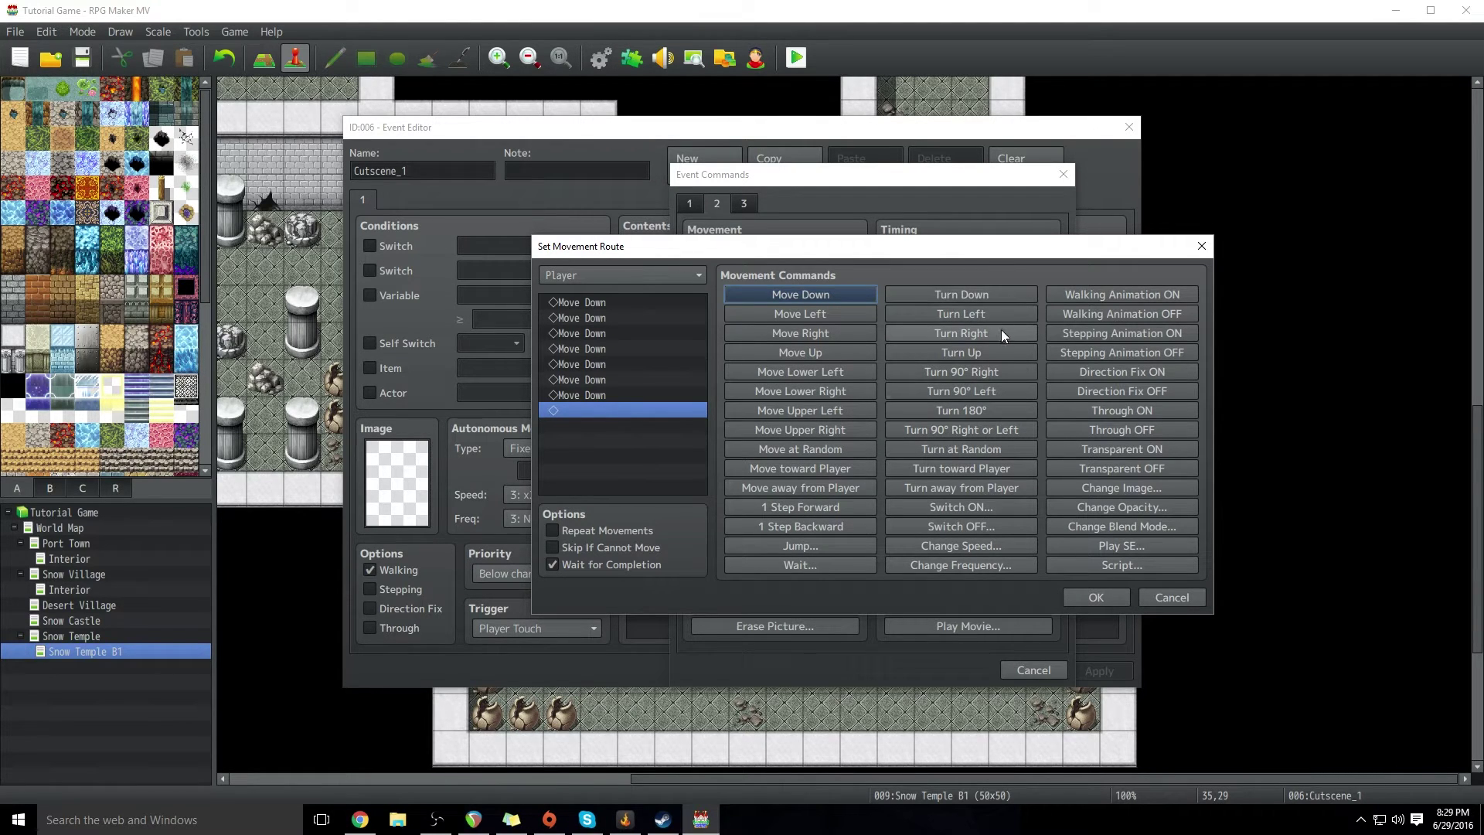
Step: End the player's seven Move Down route with Turn Left and confirm the route
left_click(981, 312)
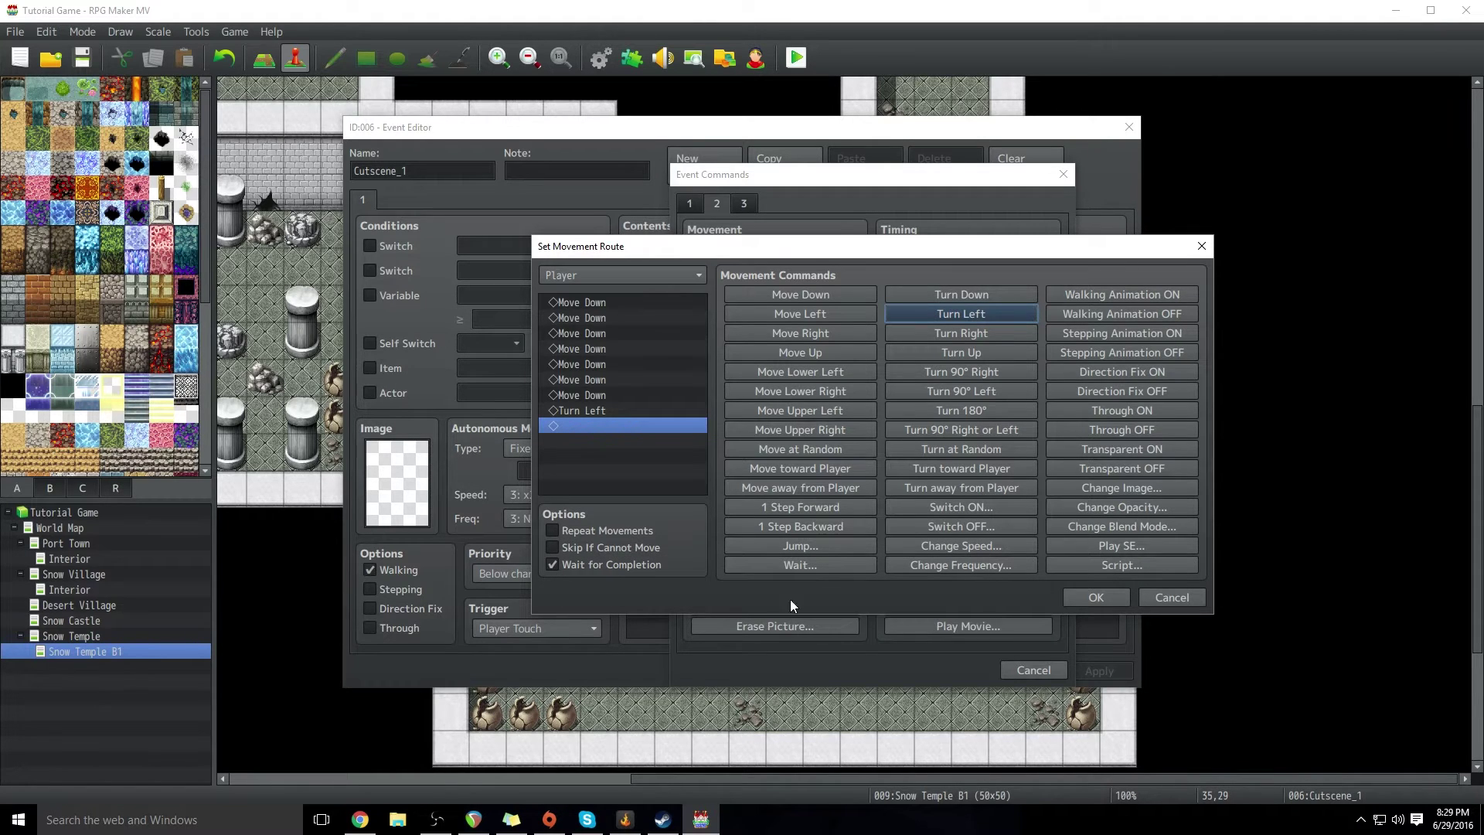
left_click(1100, 597)
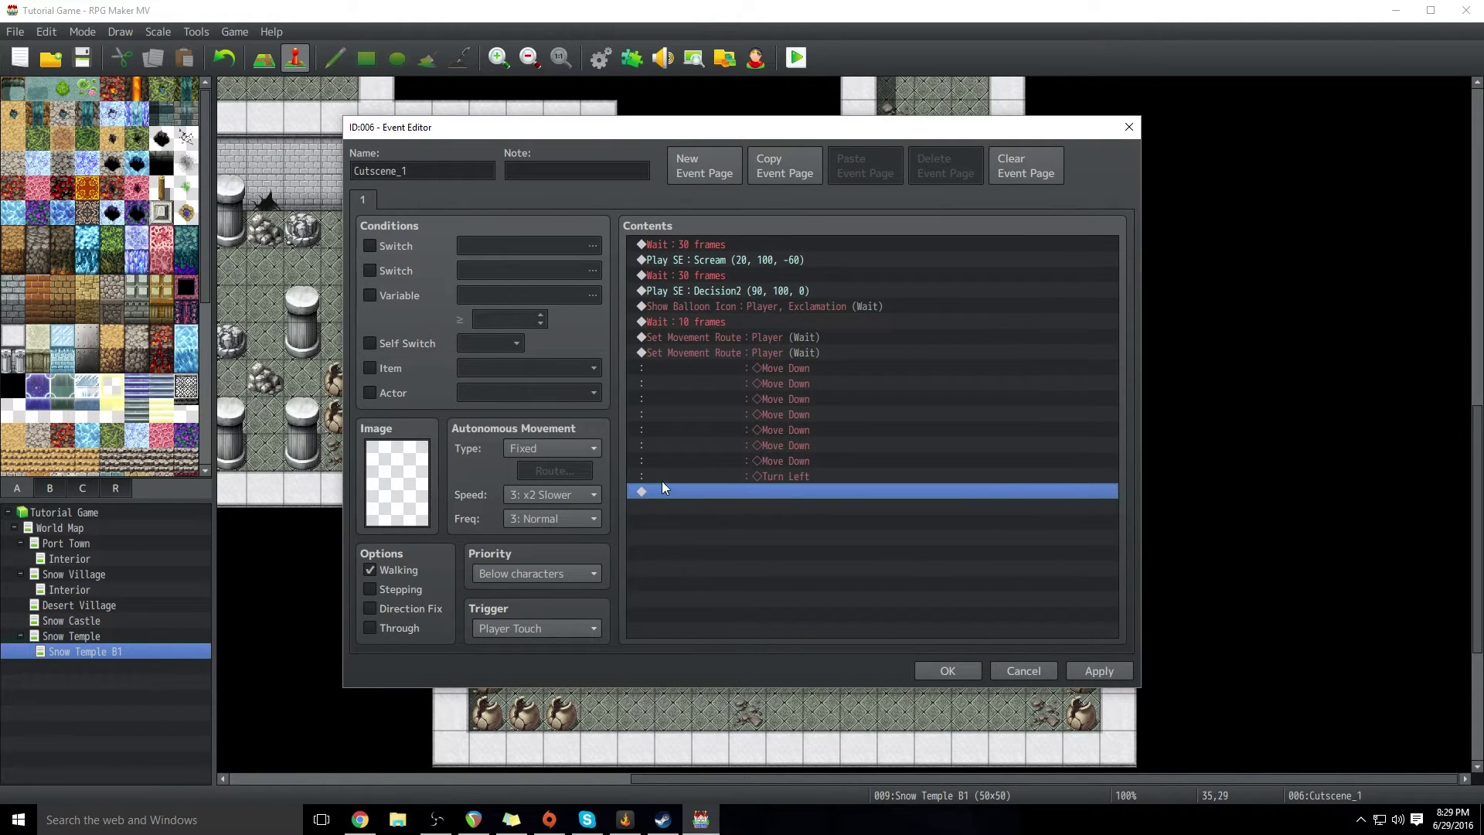
Step: Add a 30-frame Wait after the player's movement route
double_click(664, 492)
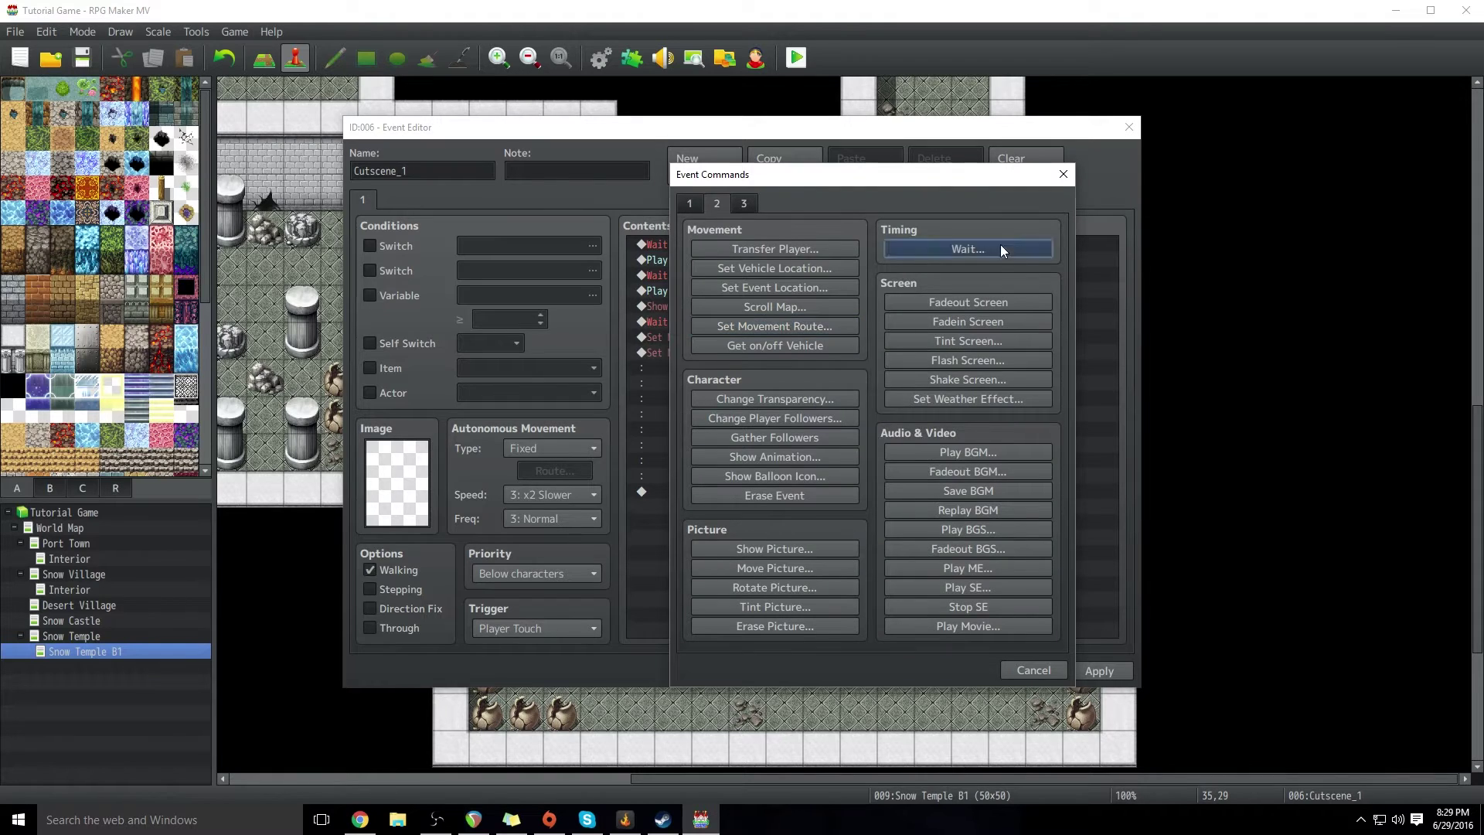
left_click(997, 248)
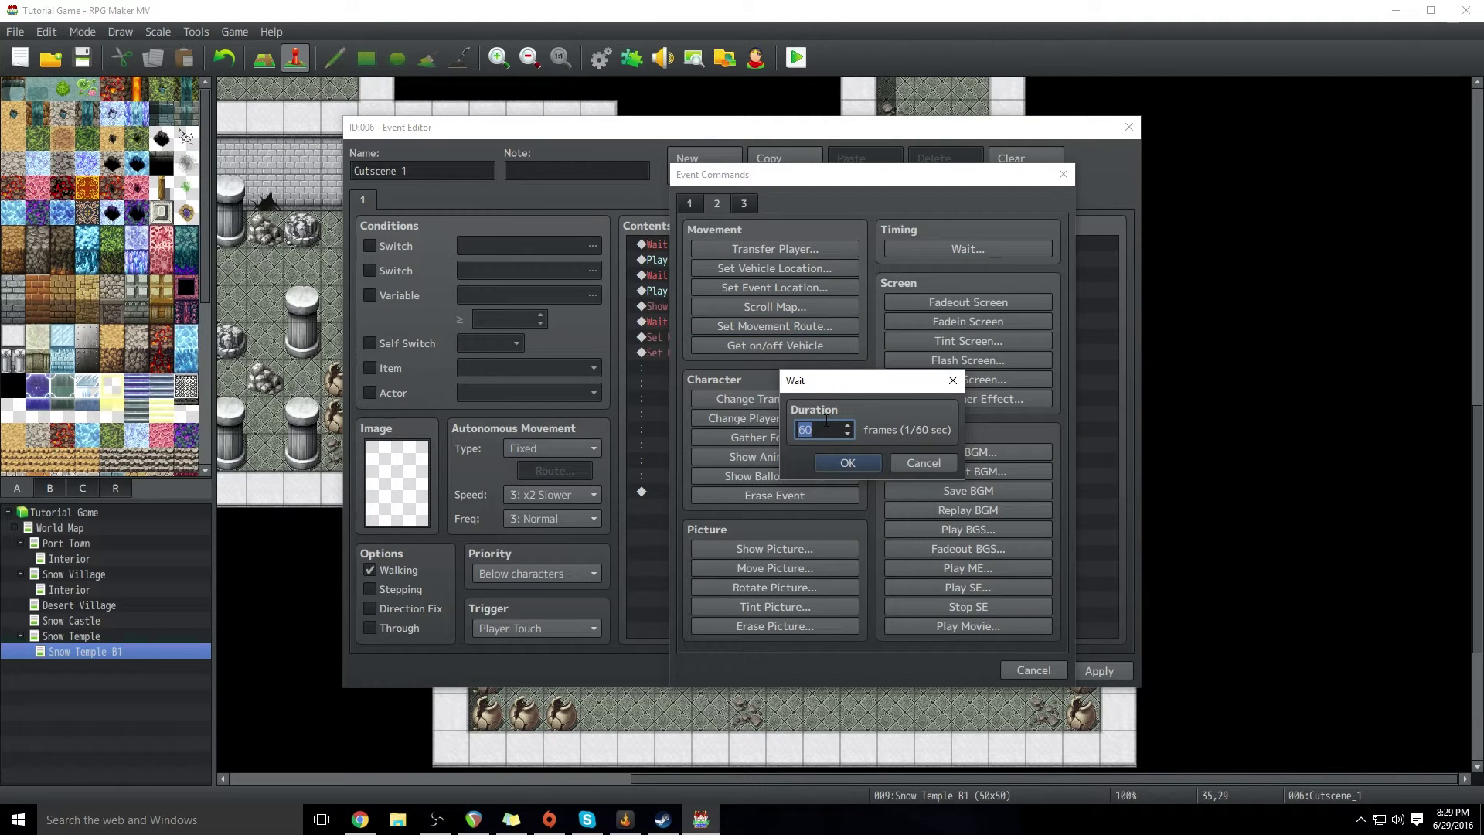
type("30")
left_click(836, 468)
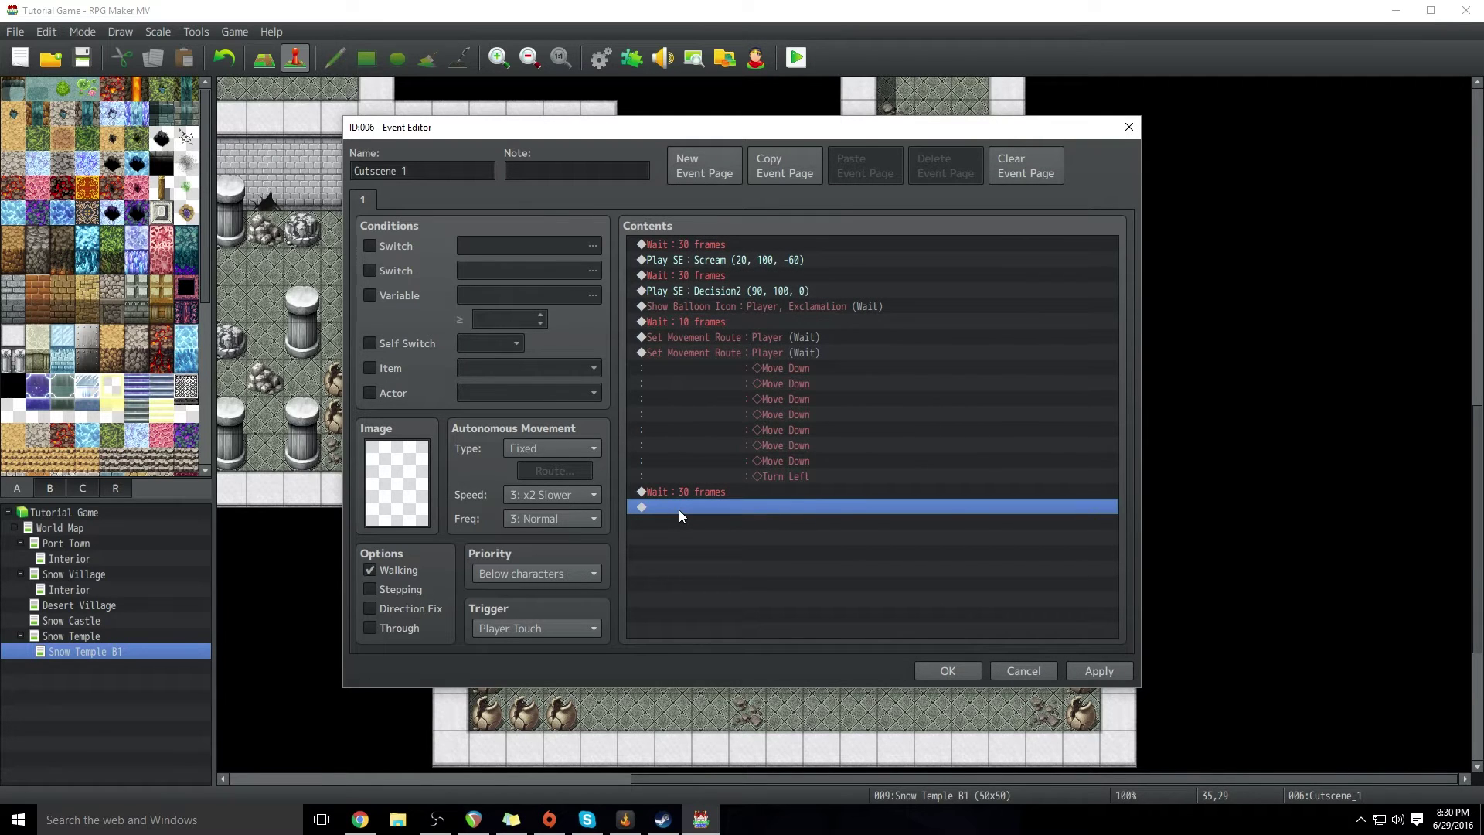
Step: Add a Play SE command for the Decision2 sound
double_click(694, 512)
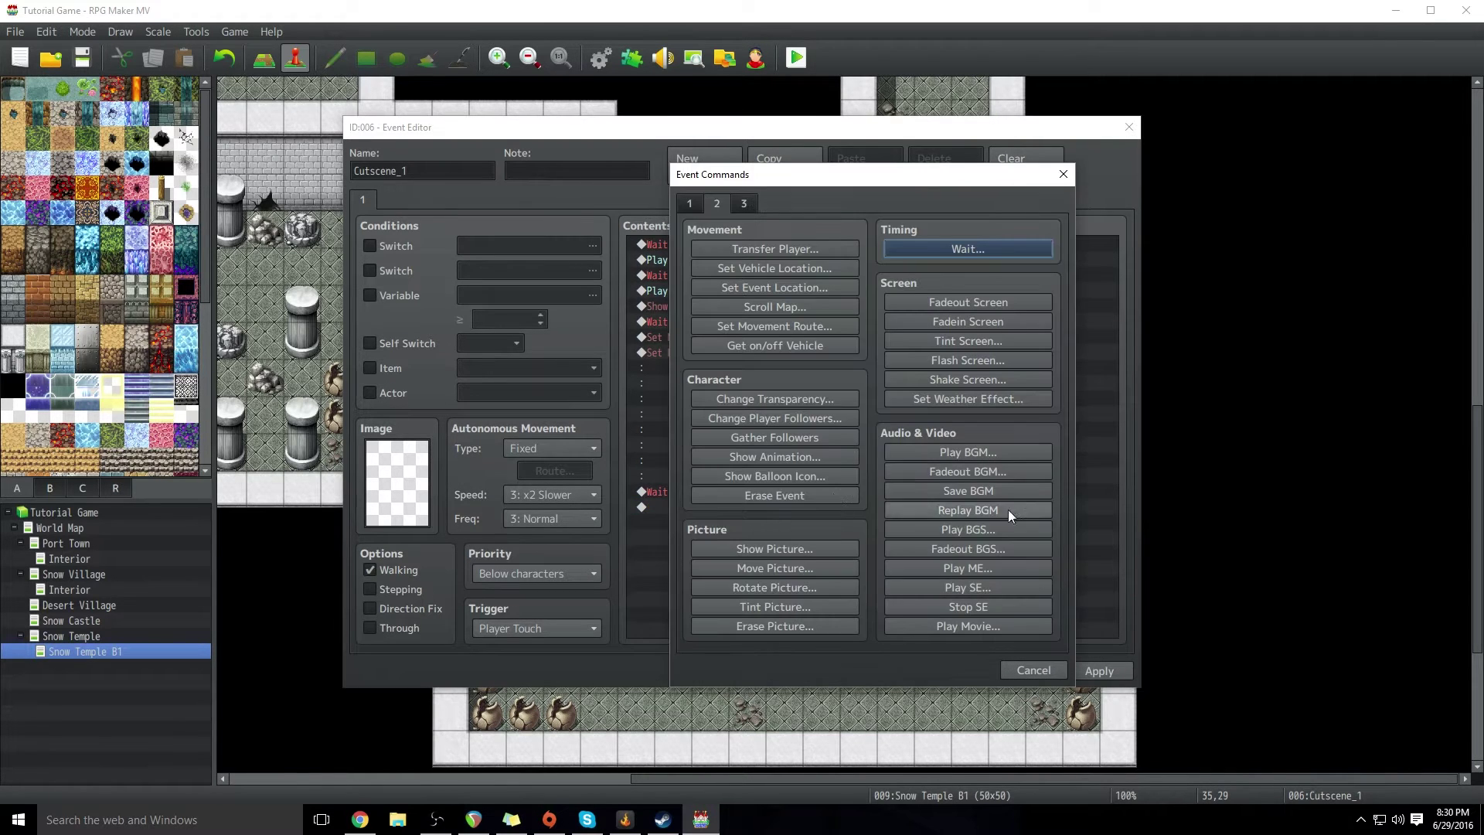
left_click(967, 588)
scroll(823, 454, "down", 10)
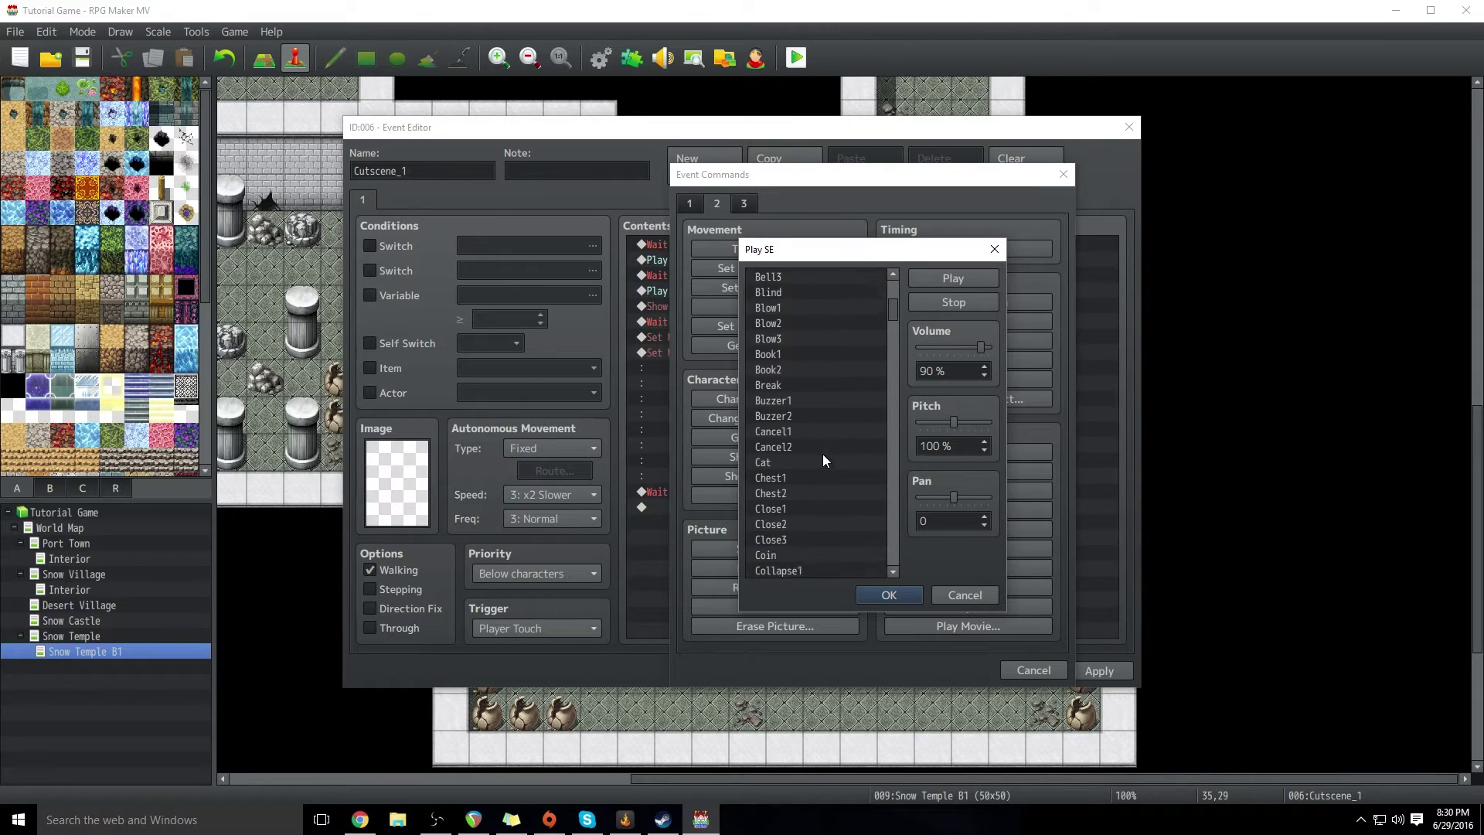
scroll(823, 455, "down", 4)
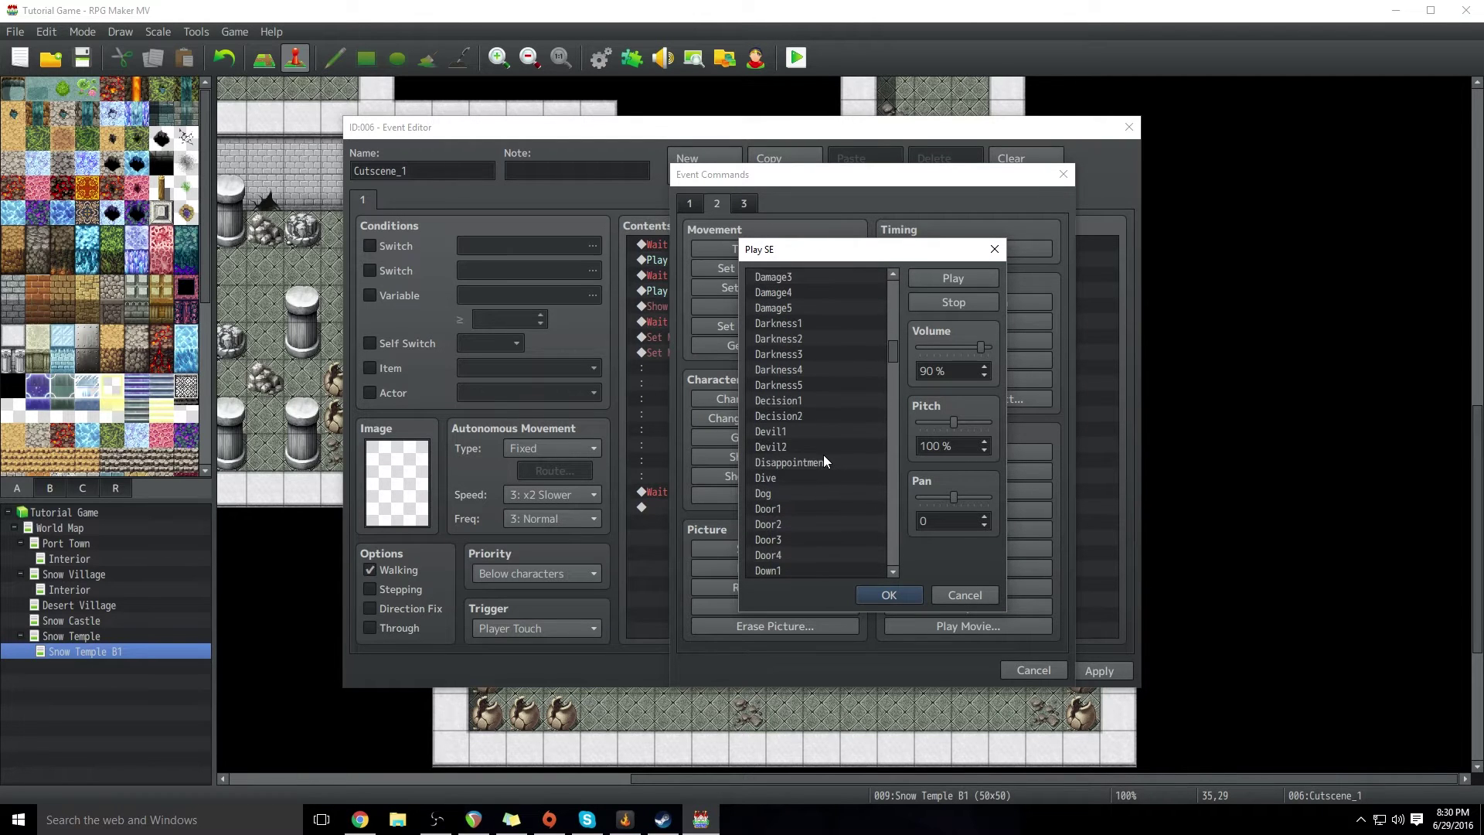
left_click(800, 414)
left_click(899, 600)
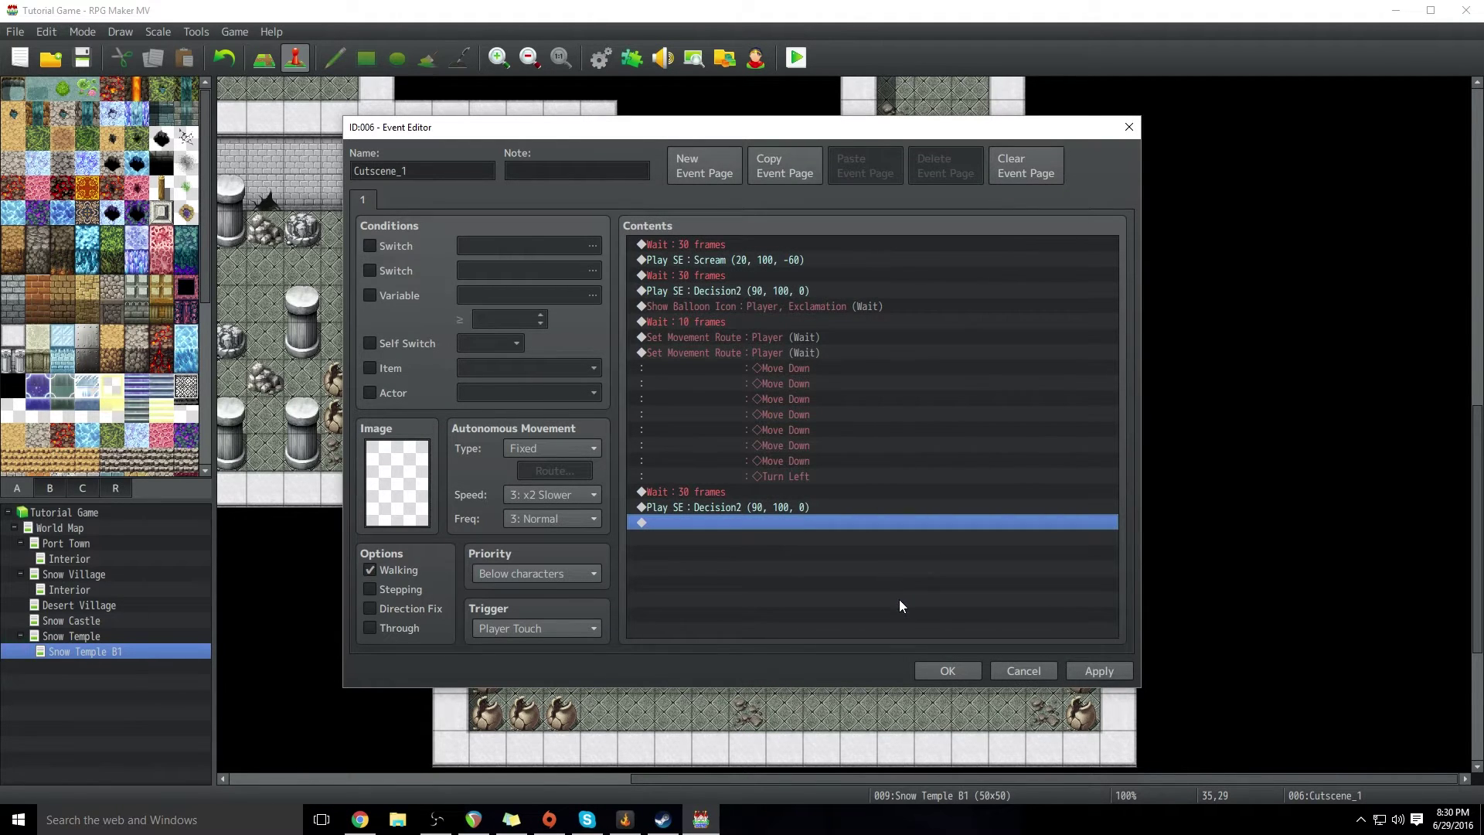
Step: Show a Question balloon over the player, waiting for completion
double_click(699, 519)
left_click(805, 474)
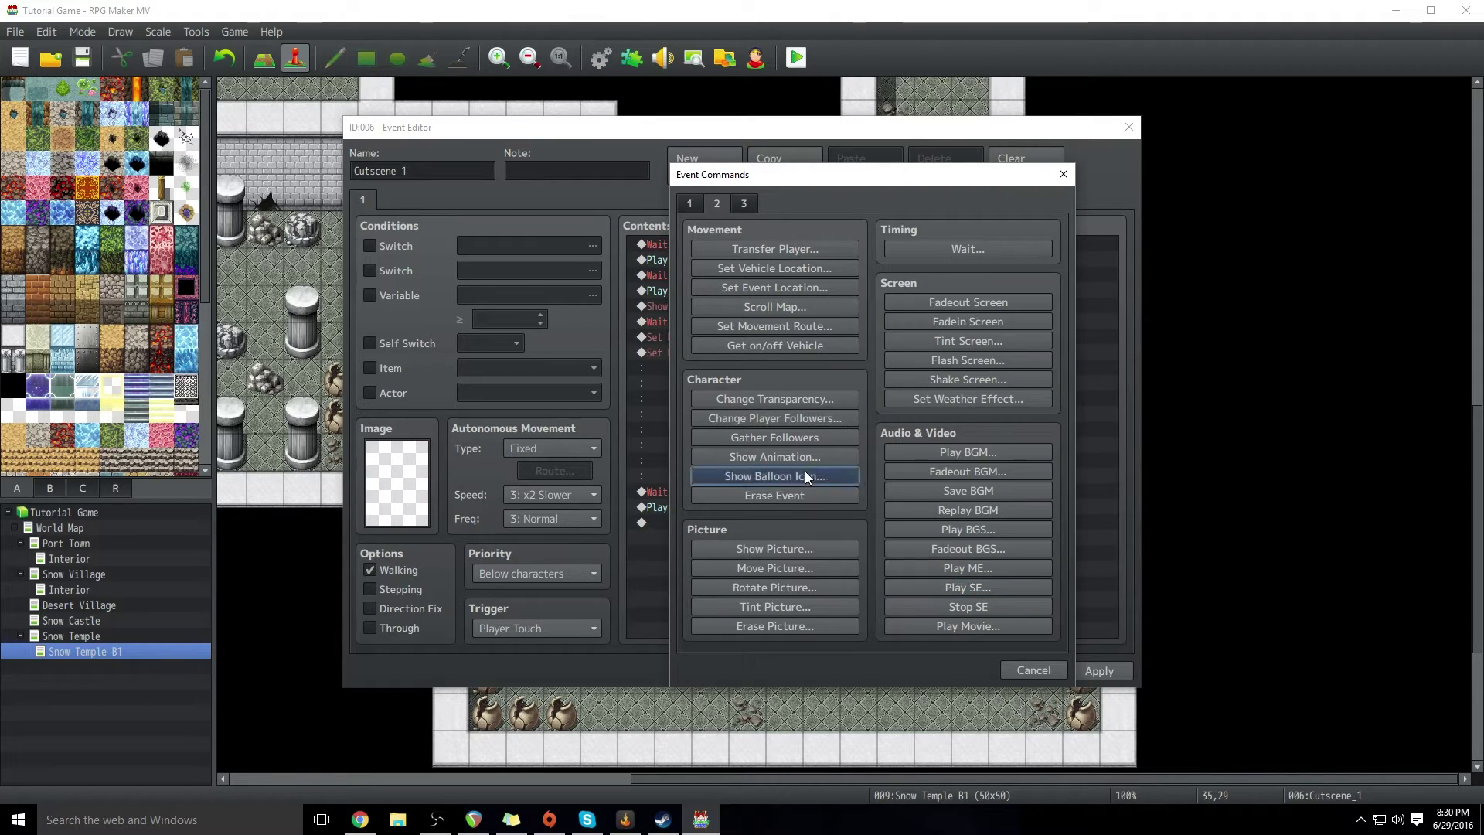
left_click(900, 397)
left_click(901, 397)
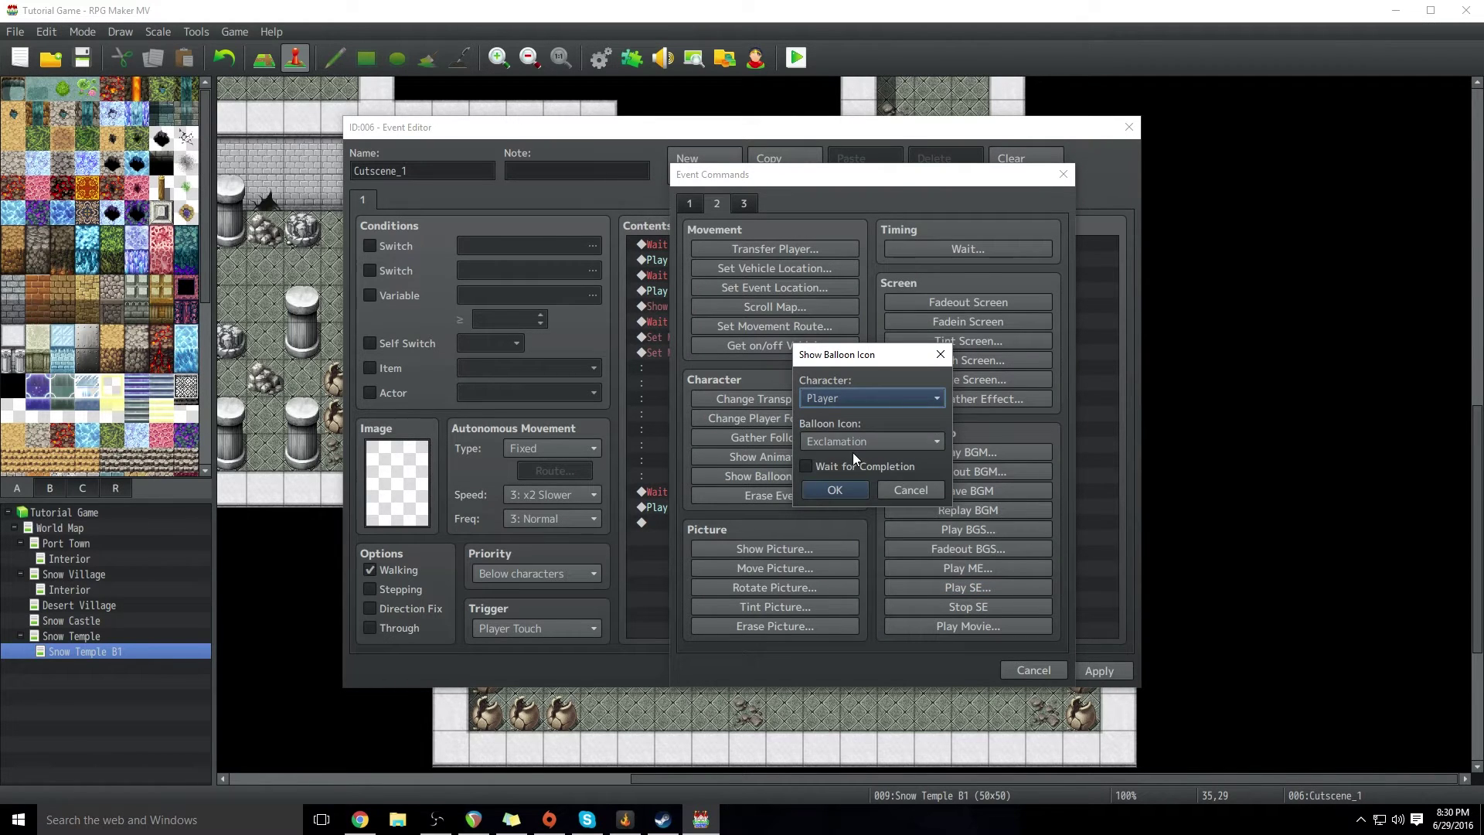
left_click(858, 440)
left_click(838, 480)
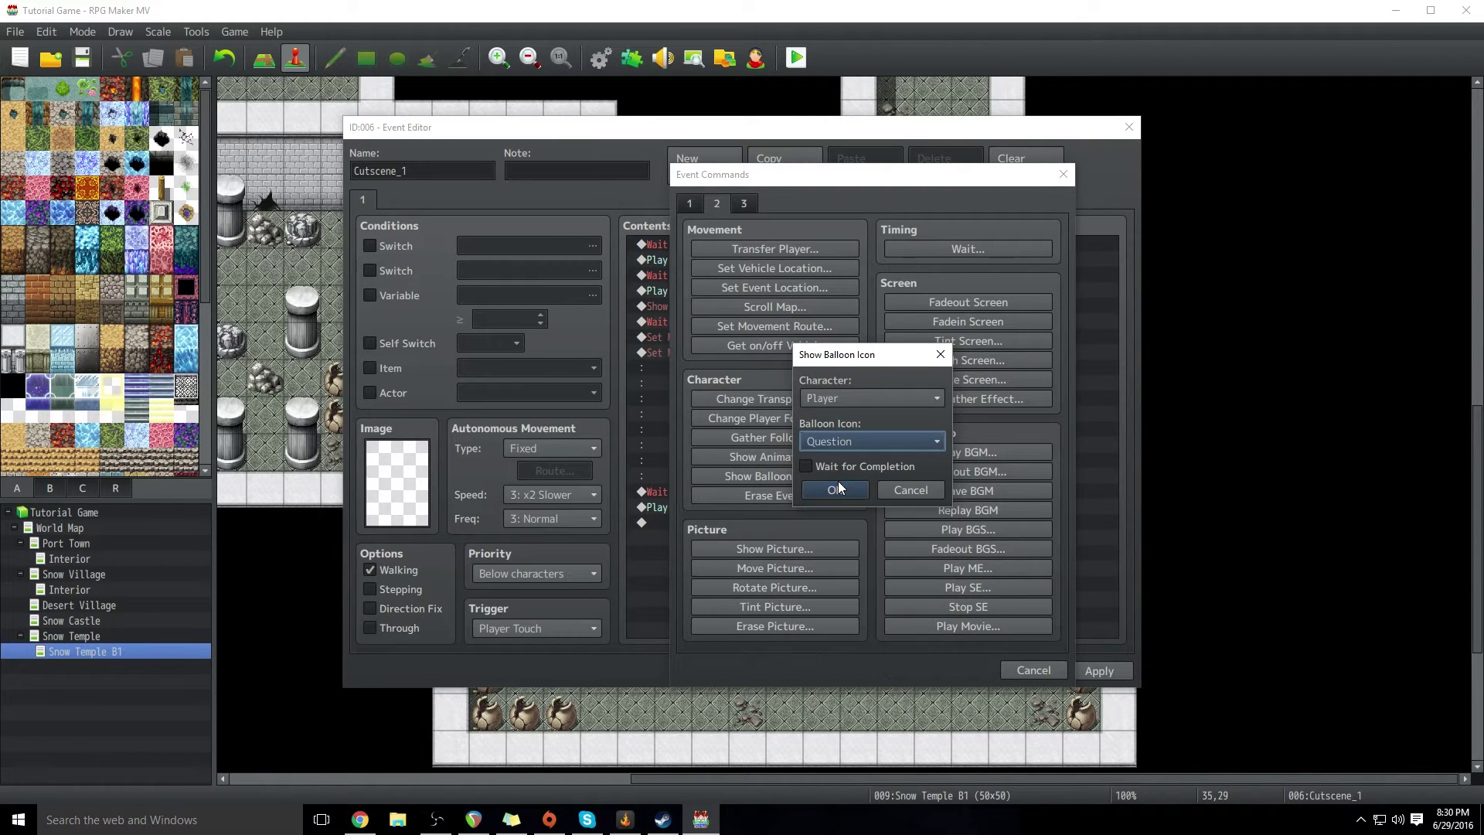
left_click(813, 466)
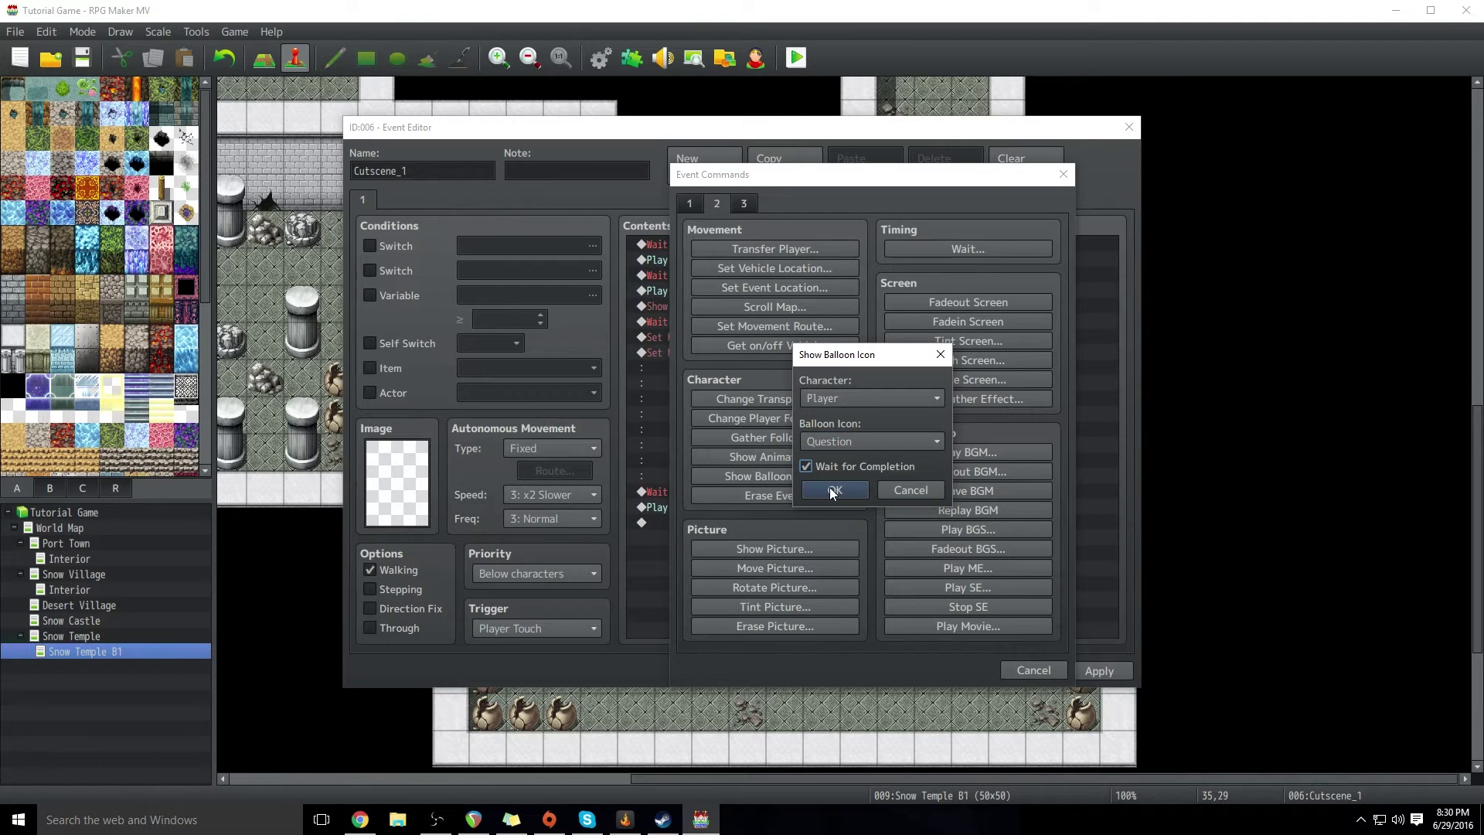
left_click(834, 491)
double_click(686, 537)
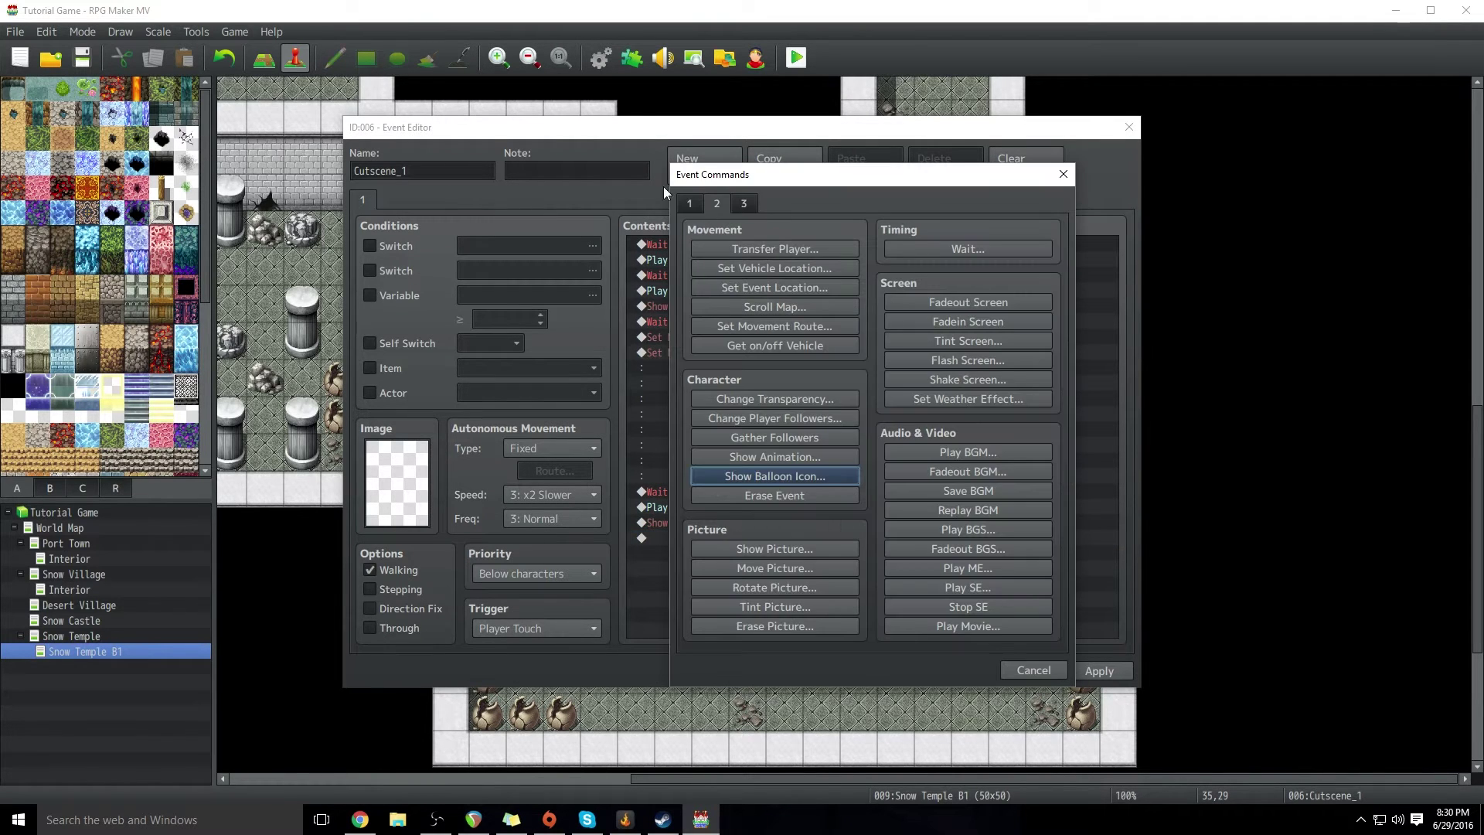
left_click(686, 200)
Step: Add a Show Text message with the Actor4 face reading 'What the...?'
left_click(737, 249)
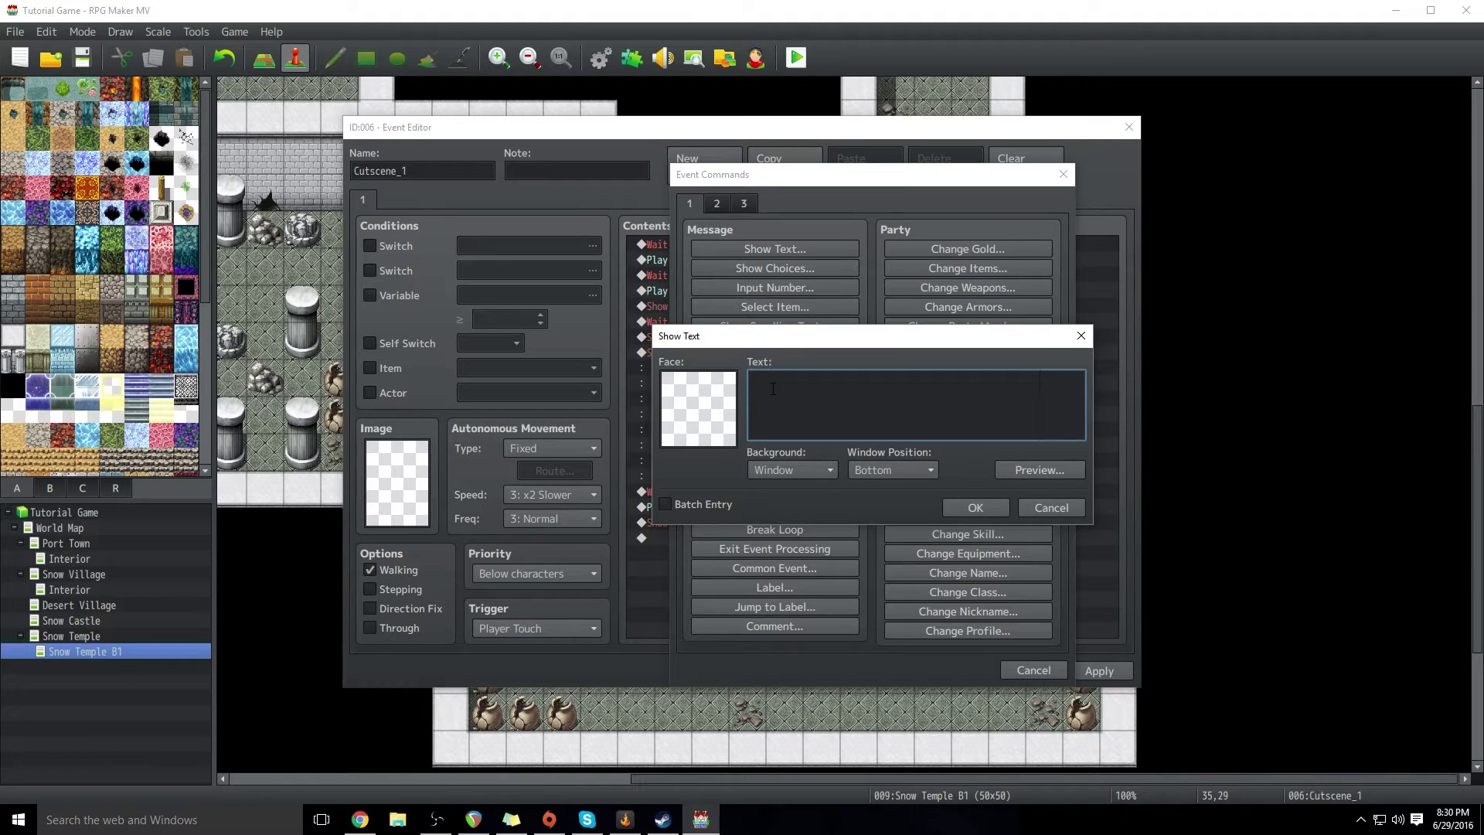
double_click(699, 408)
left_click(645, 338)
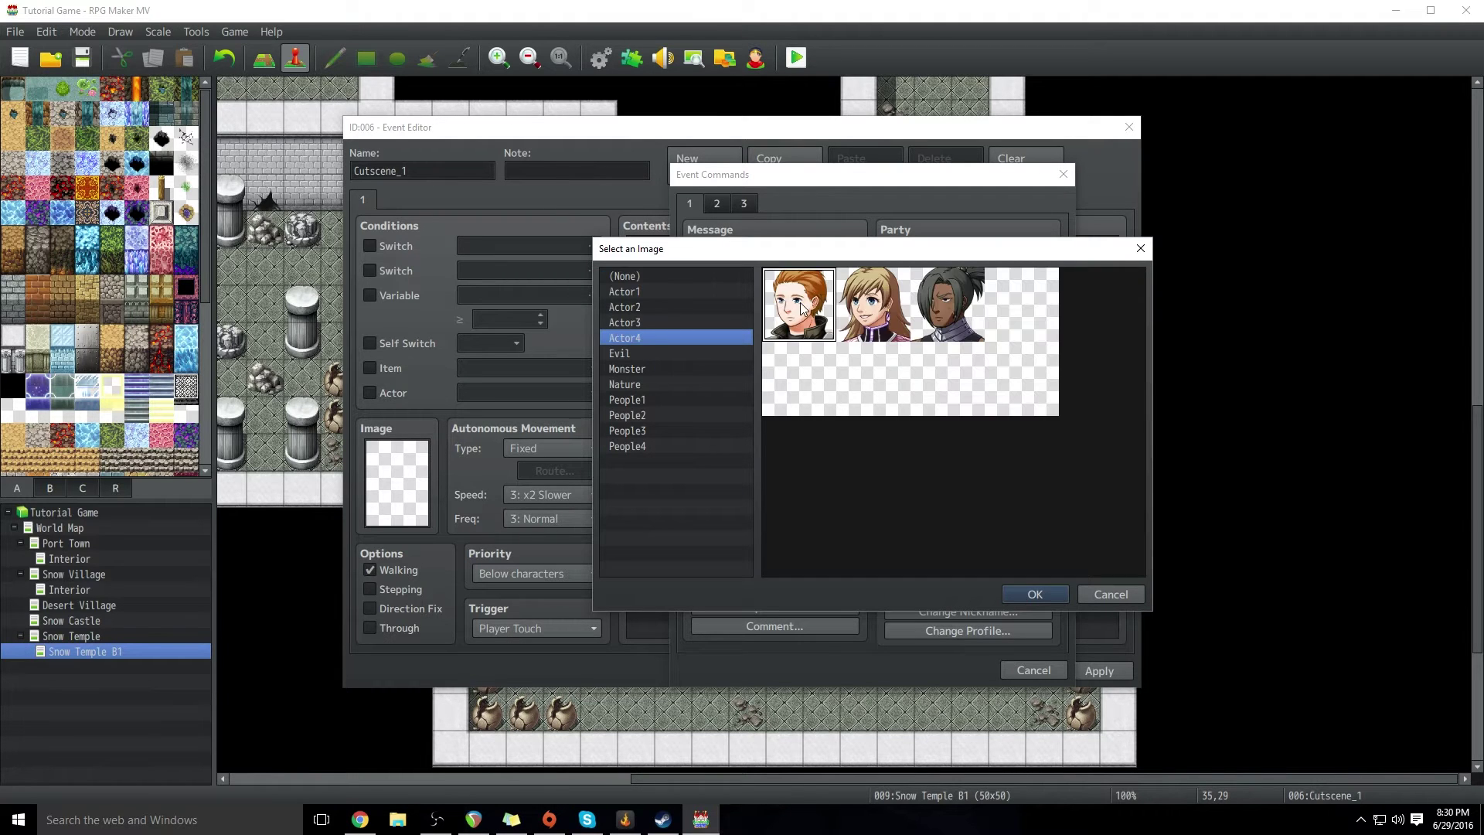
left_click(1035, 593)
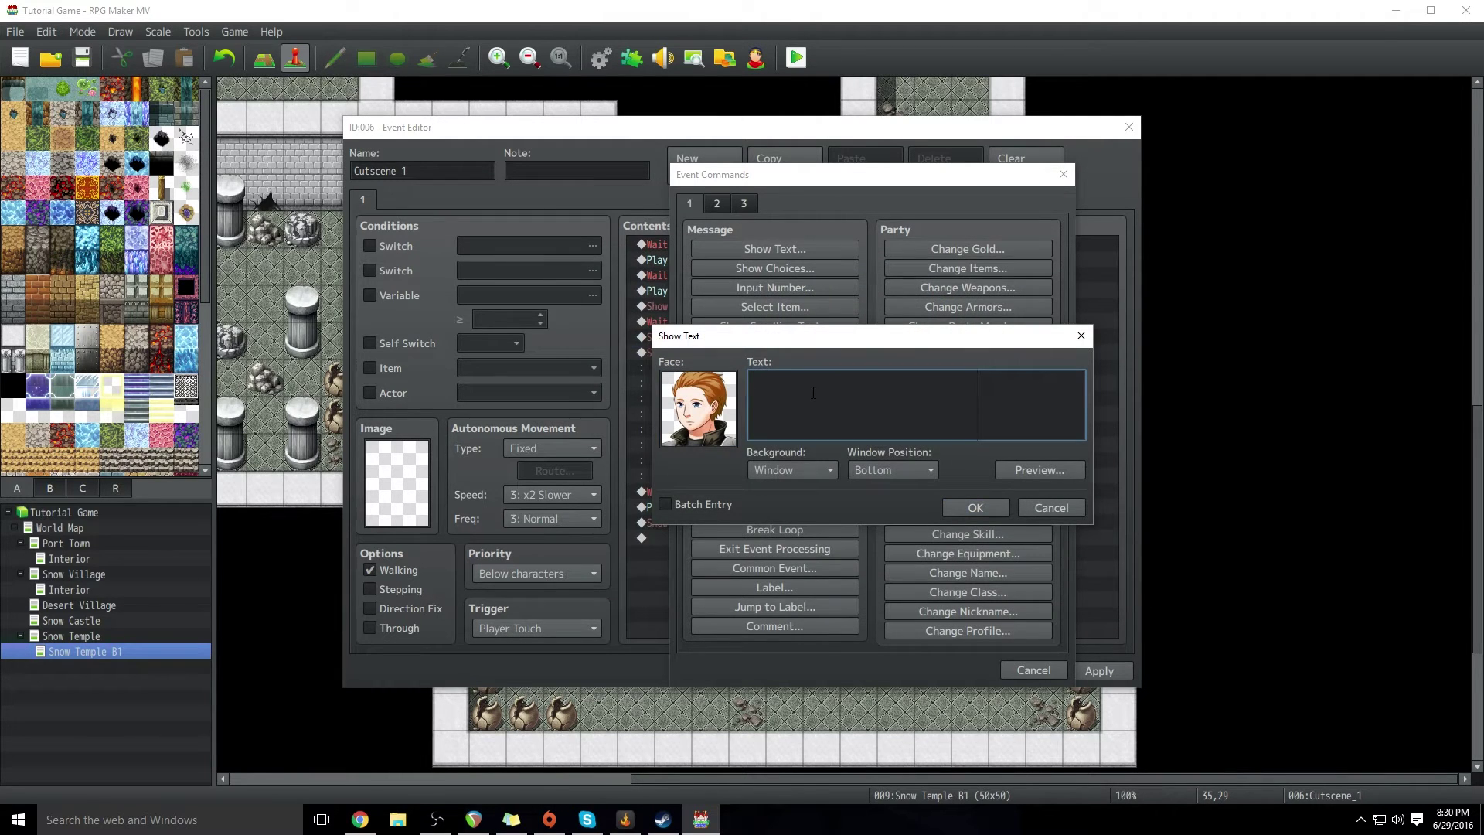
type("What the...?")
left_click(985, 505)
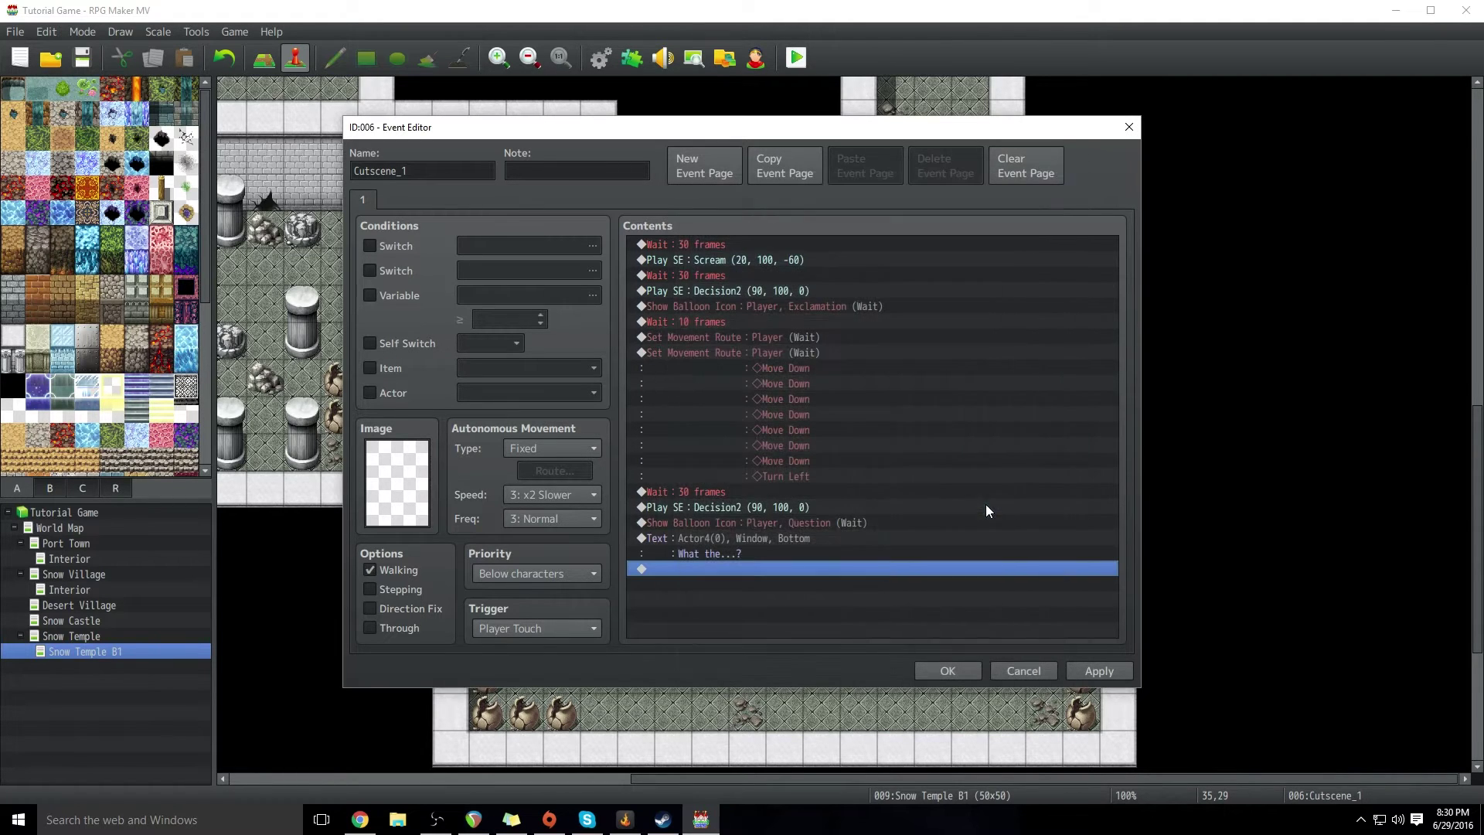
Step: Apply and close the event editor, then reopen Cutscene_1
left_click(1092, 672)
left_click(947, 671)
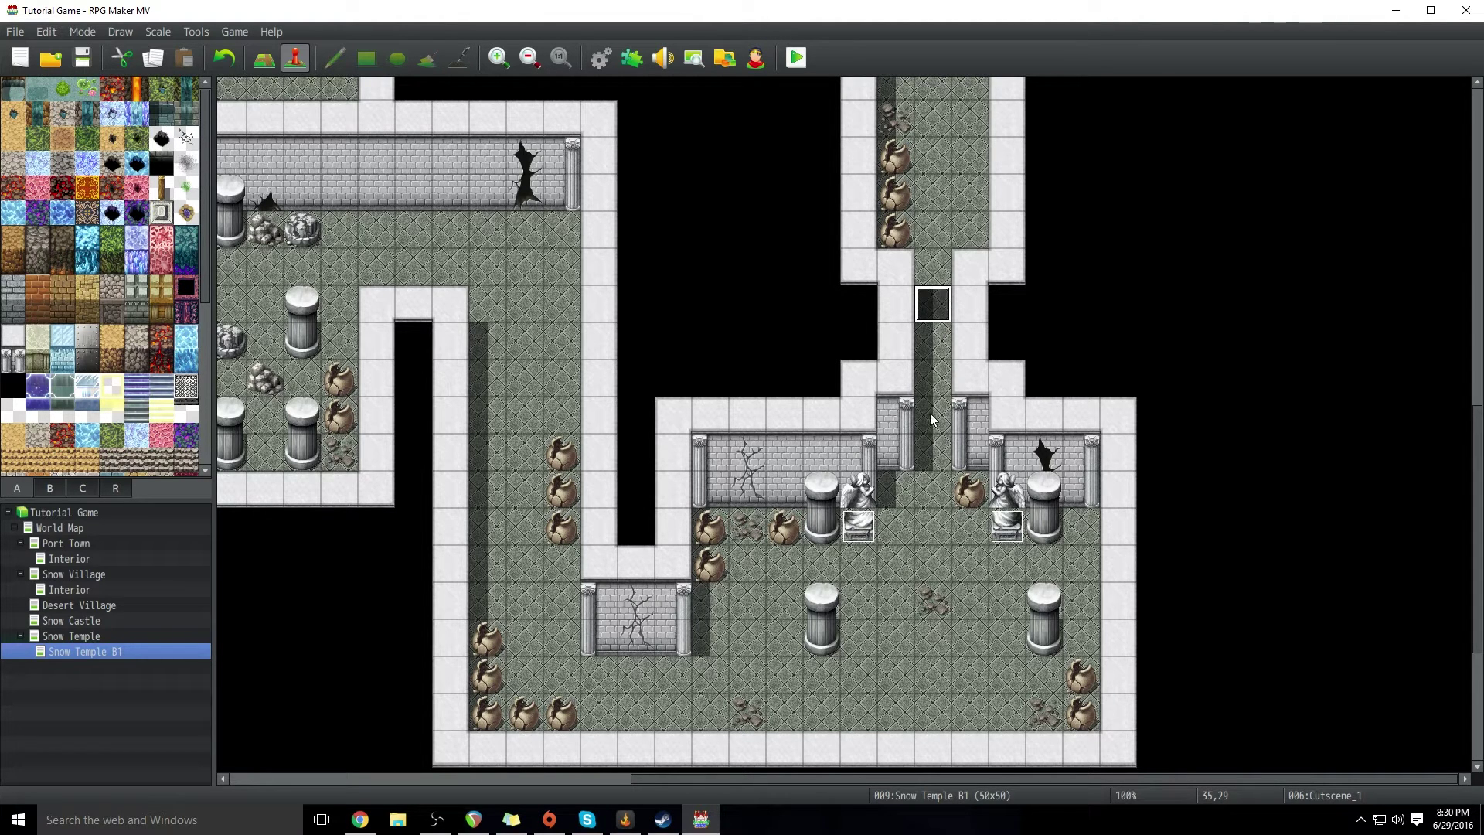
double_click(938, 302)
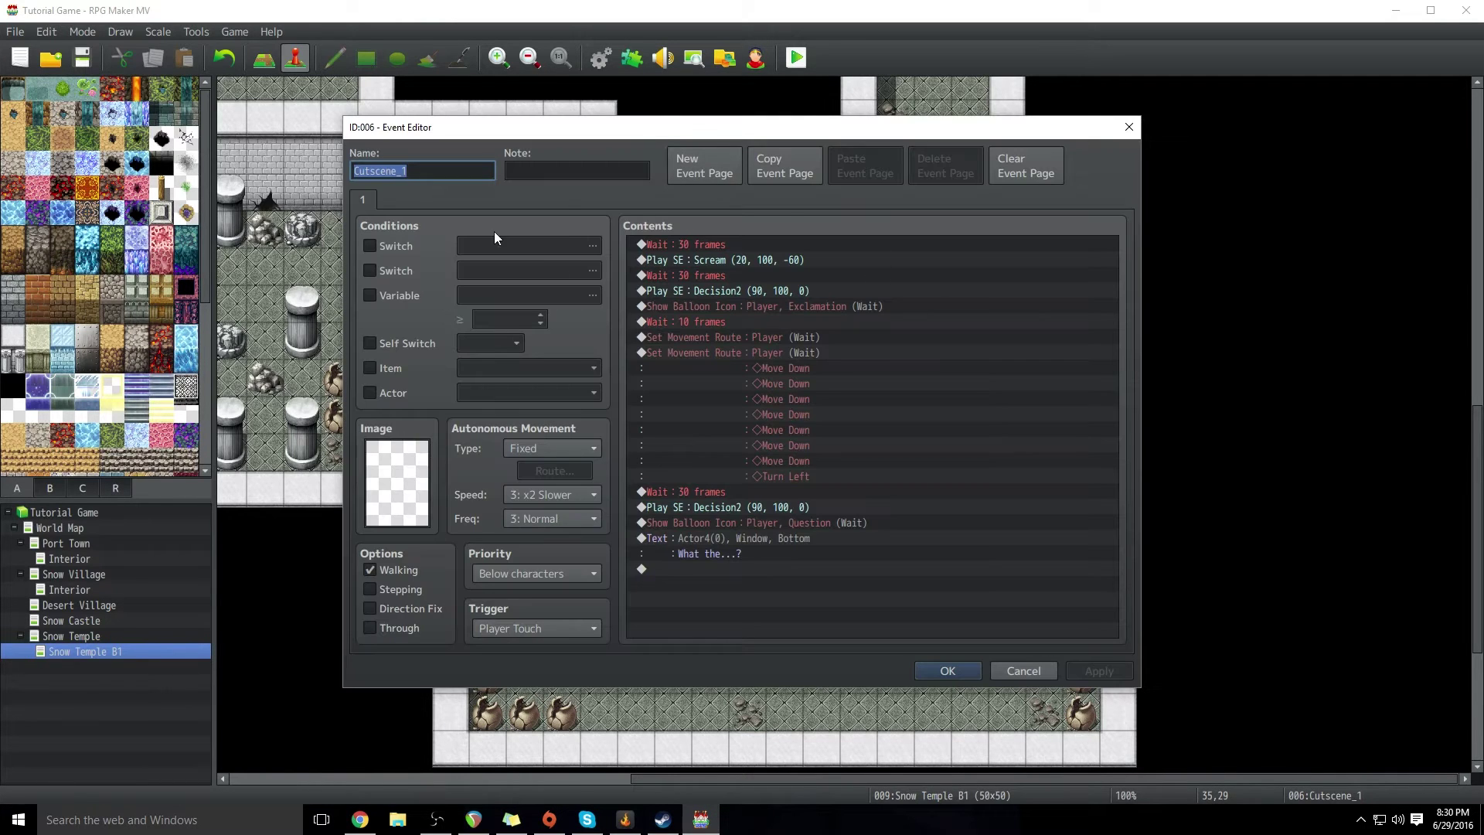
Step: Add a Control Self Switch command that turns A ON
double_click(676, 569)
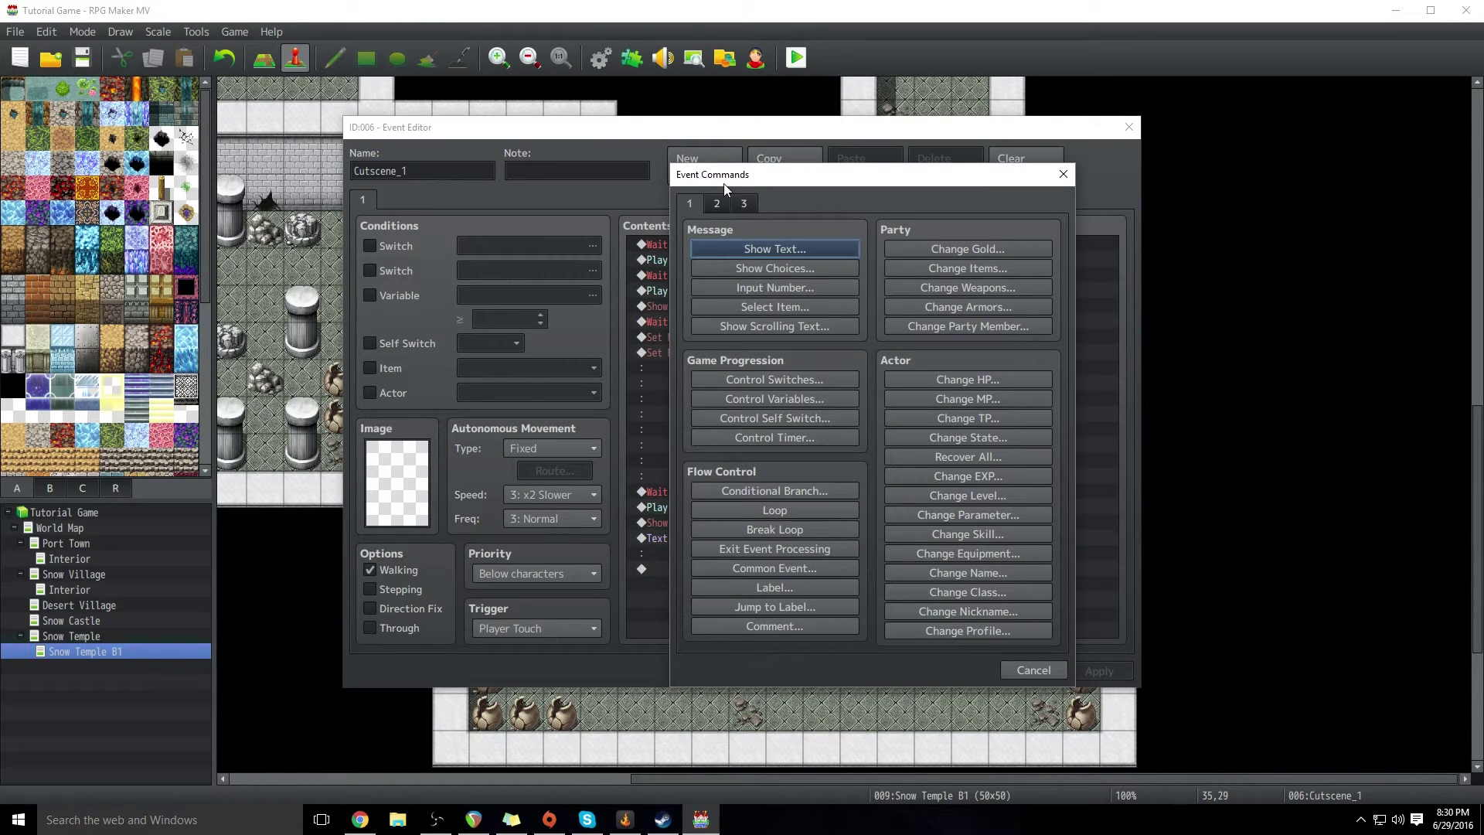
left_click(757, 422)
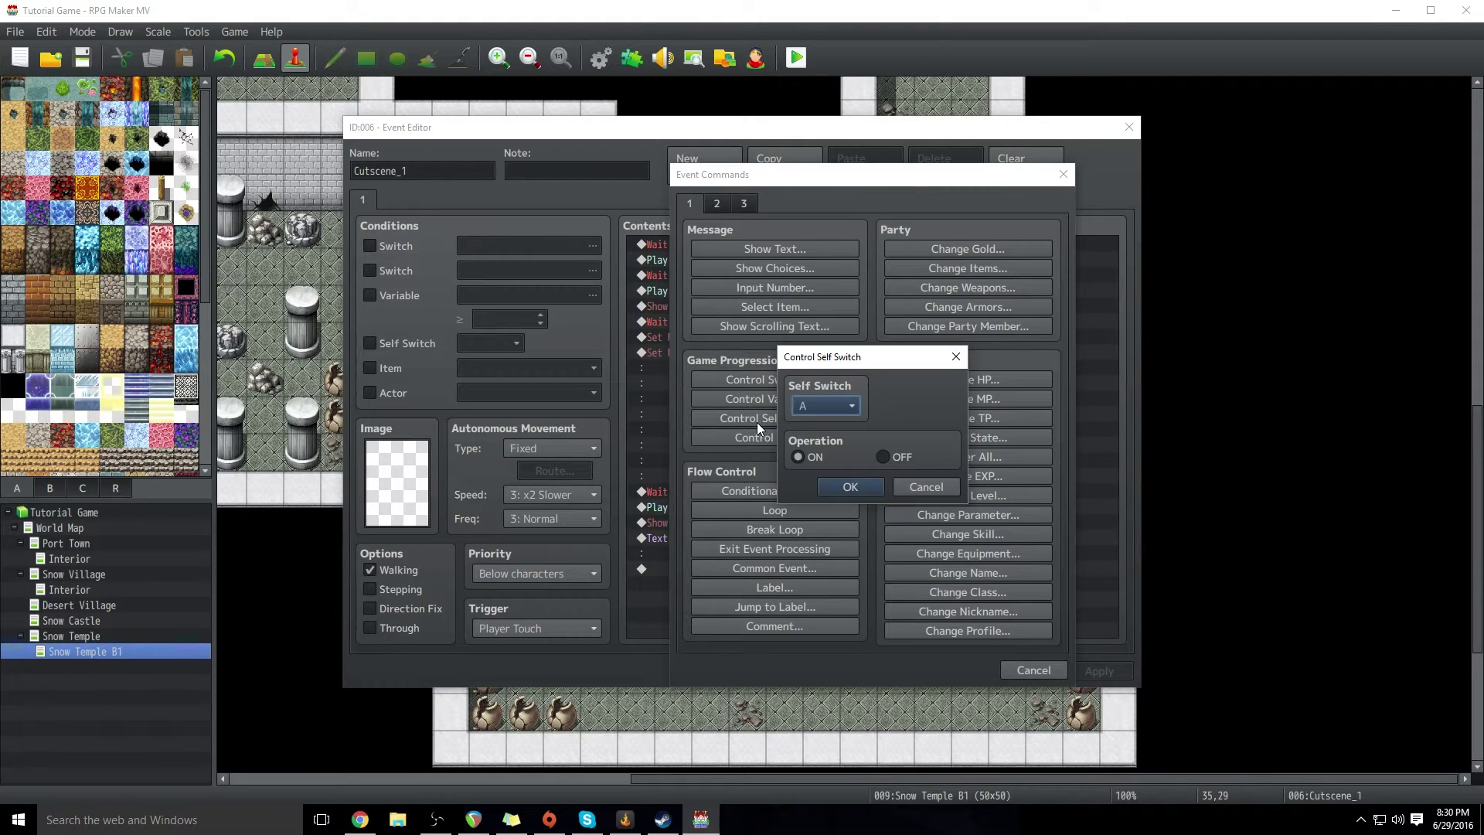
left_click(848, 489)
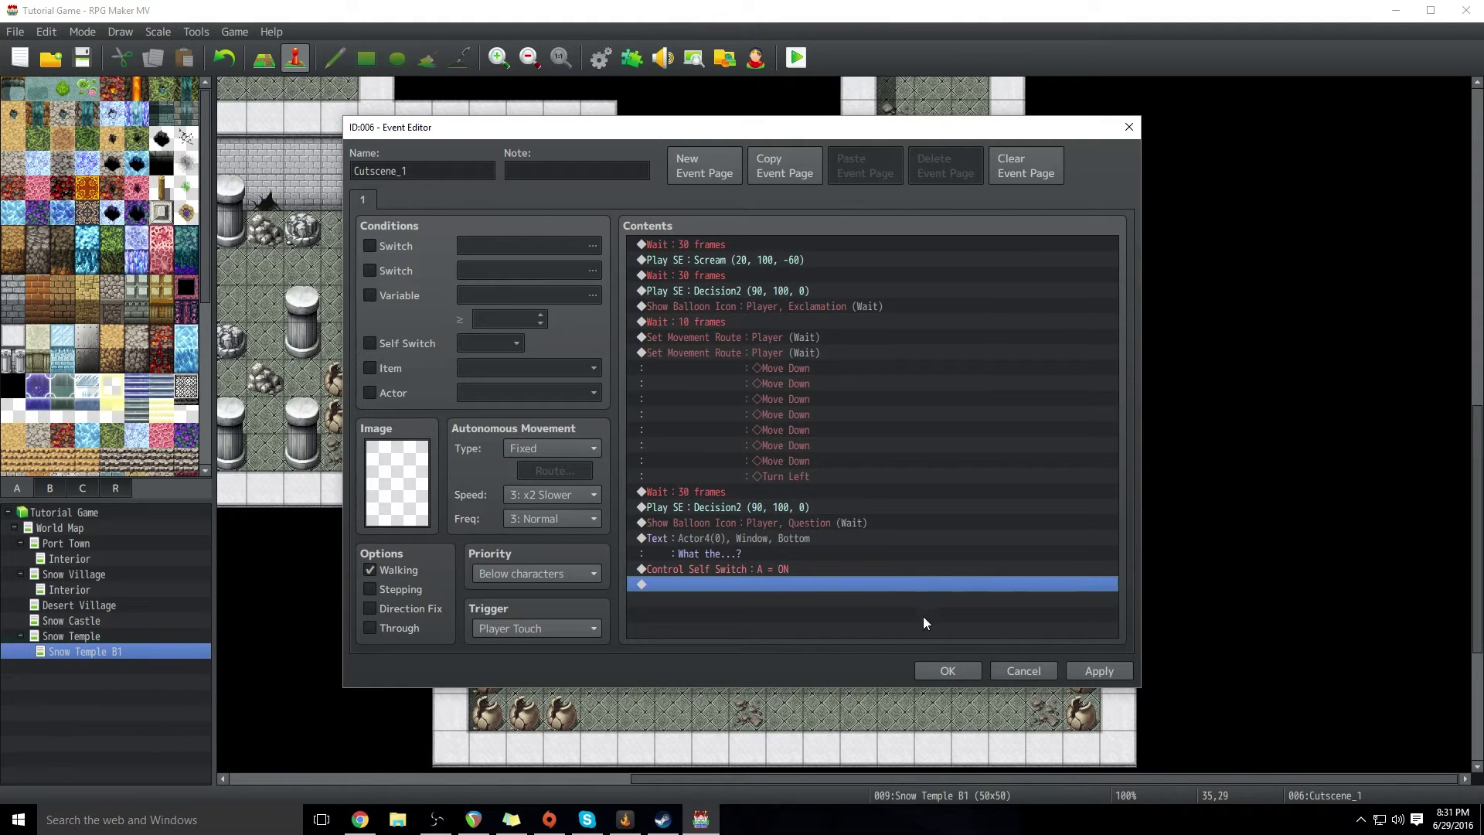
Step: Add an empty page 2 conditioned on self switch A, save the event, and launch a playtest
left_click(682, 174)
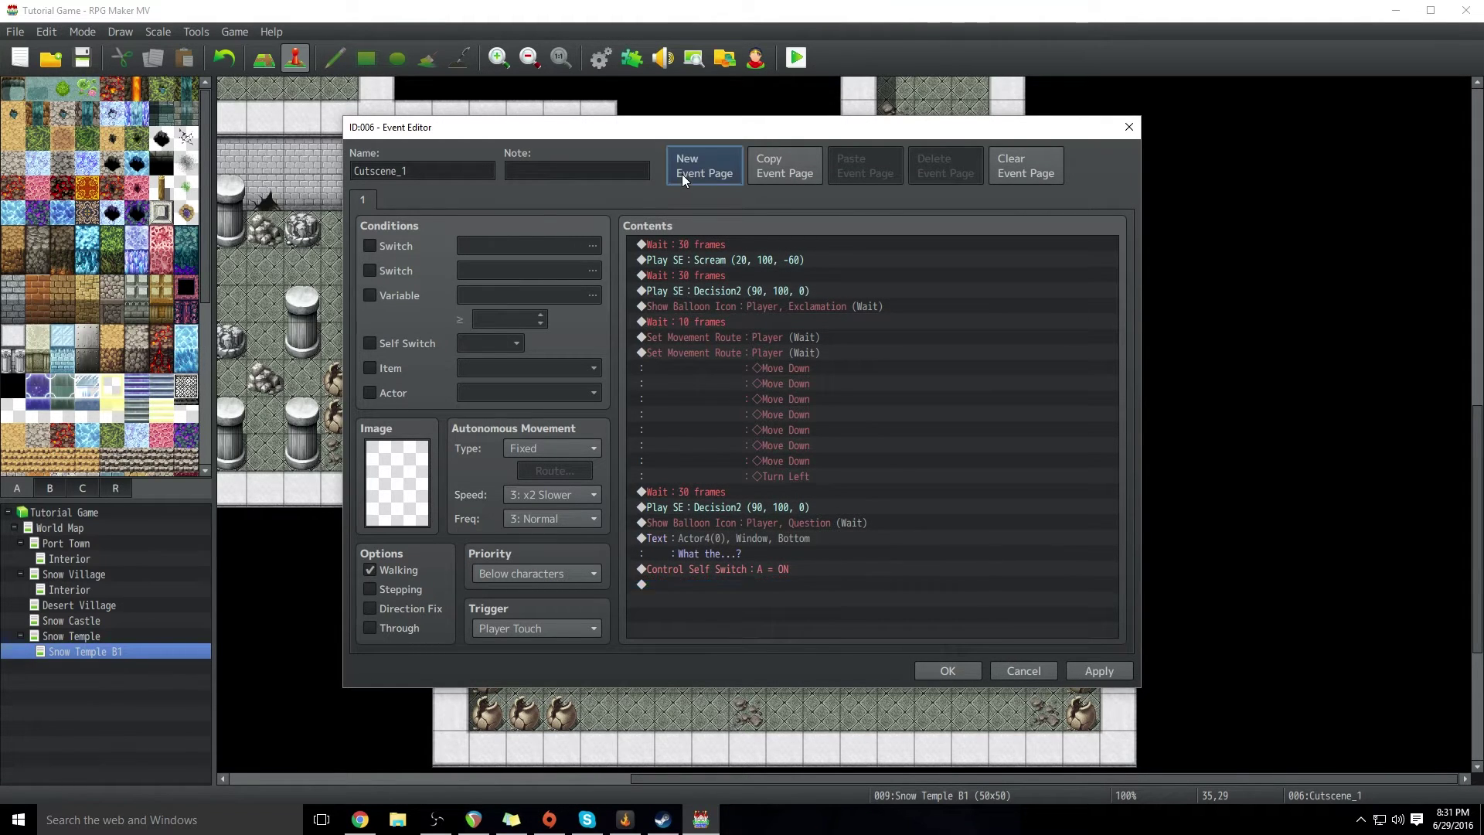
left_click(368, 344)
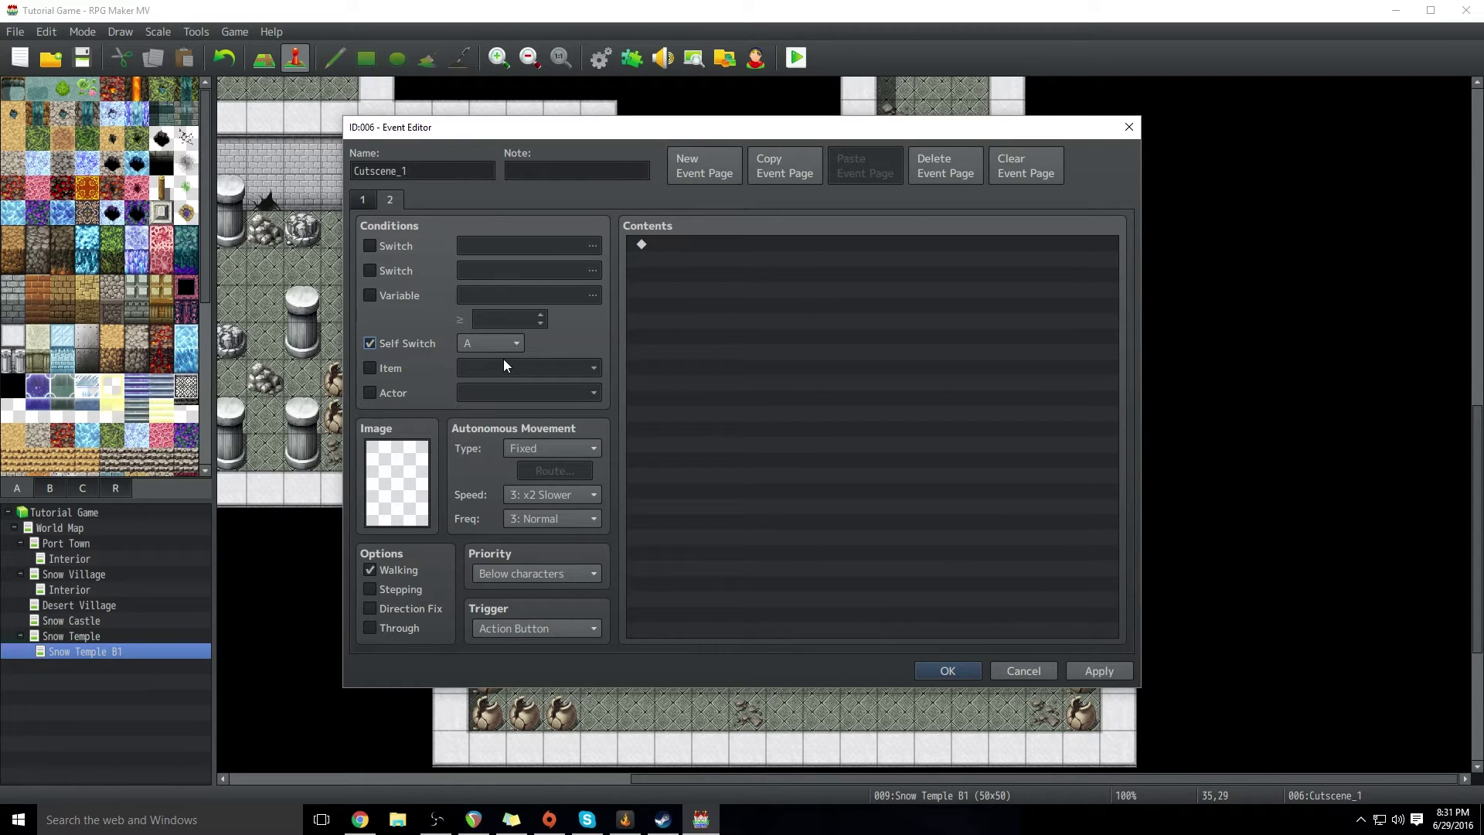
left_click(1104, 672)
left_click(966, 669)
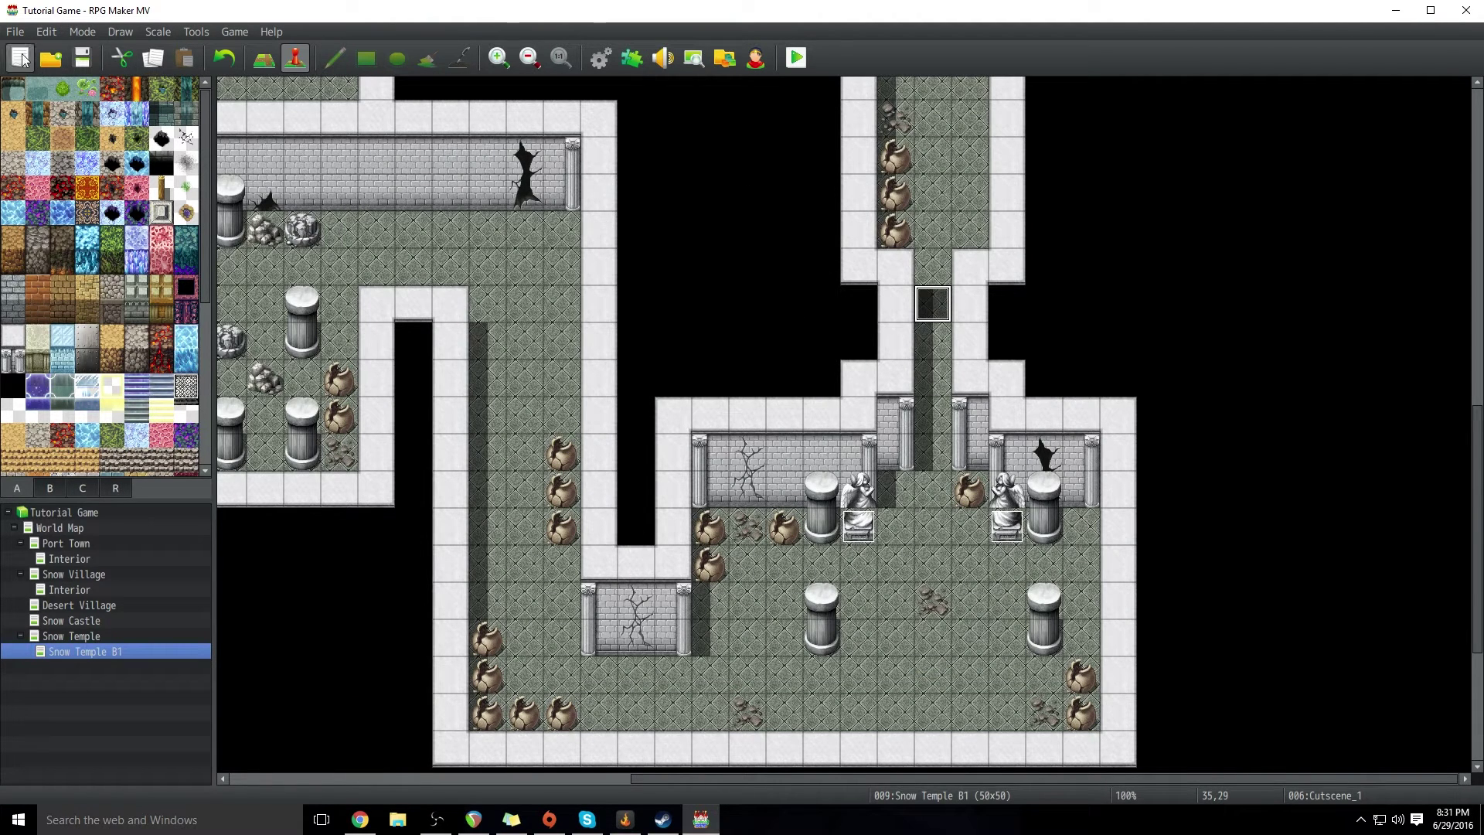
left_click(803, 59)
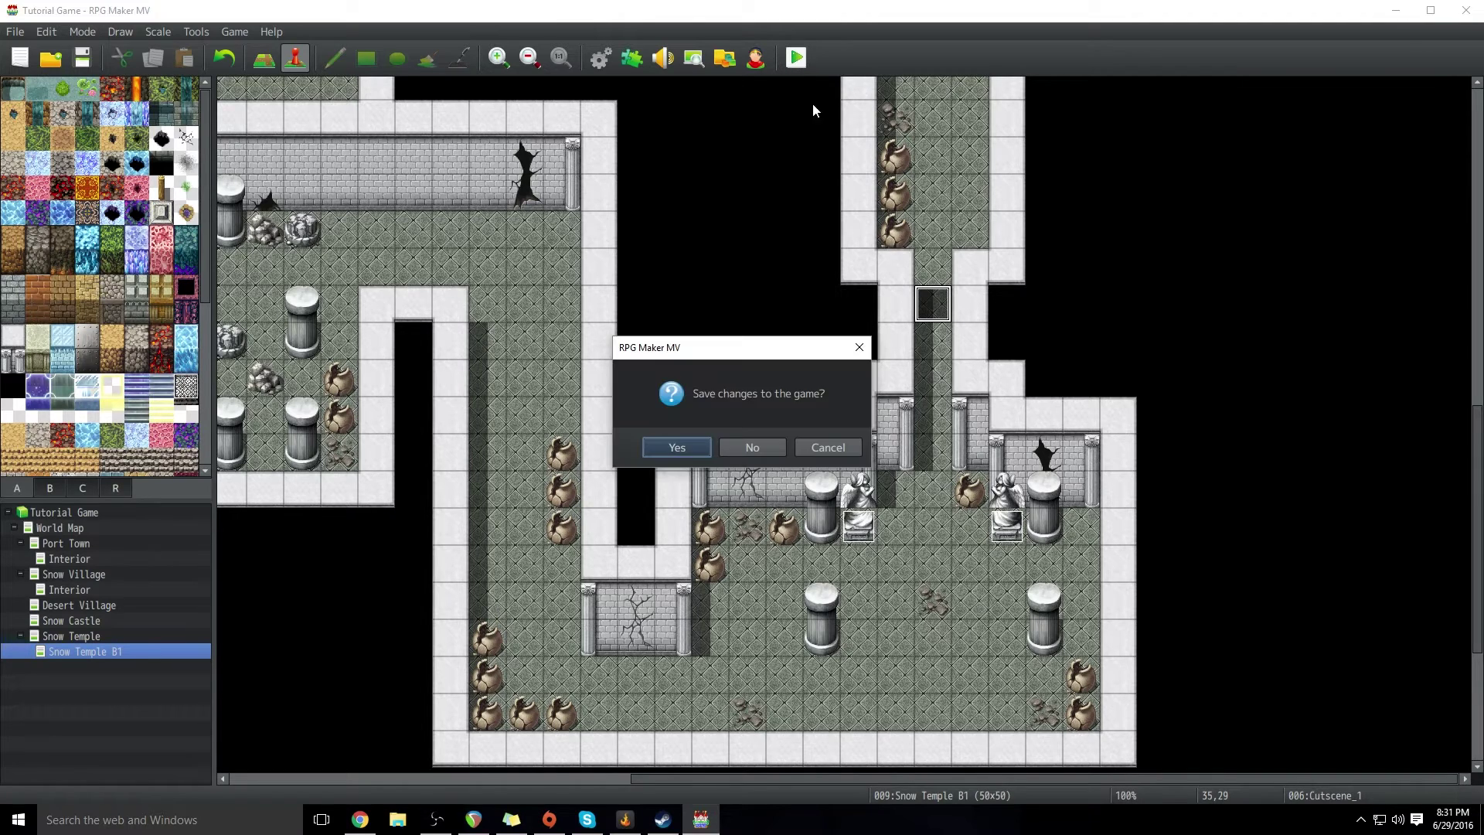
Step: Save, start a New Game, watch the cutscene through 'What the...?', and close the test window
left_click(677, 447)
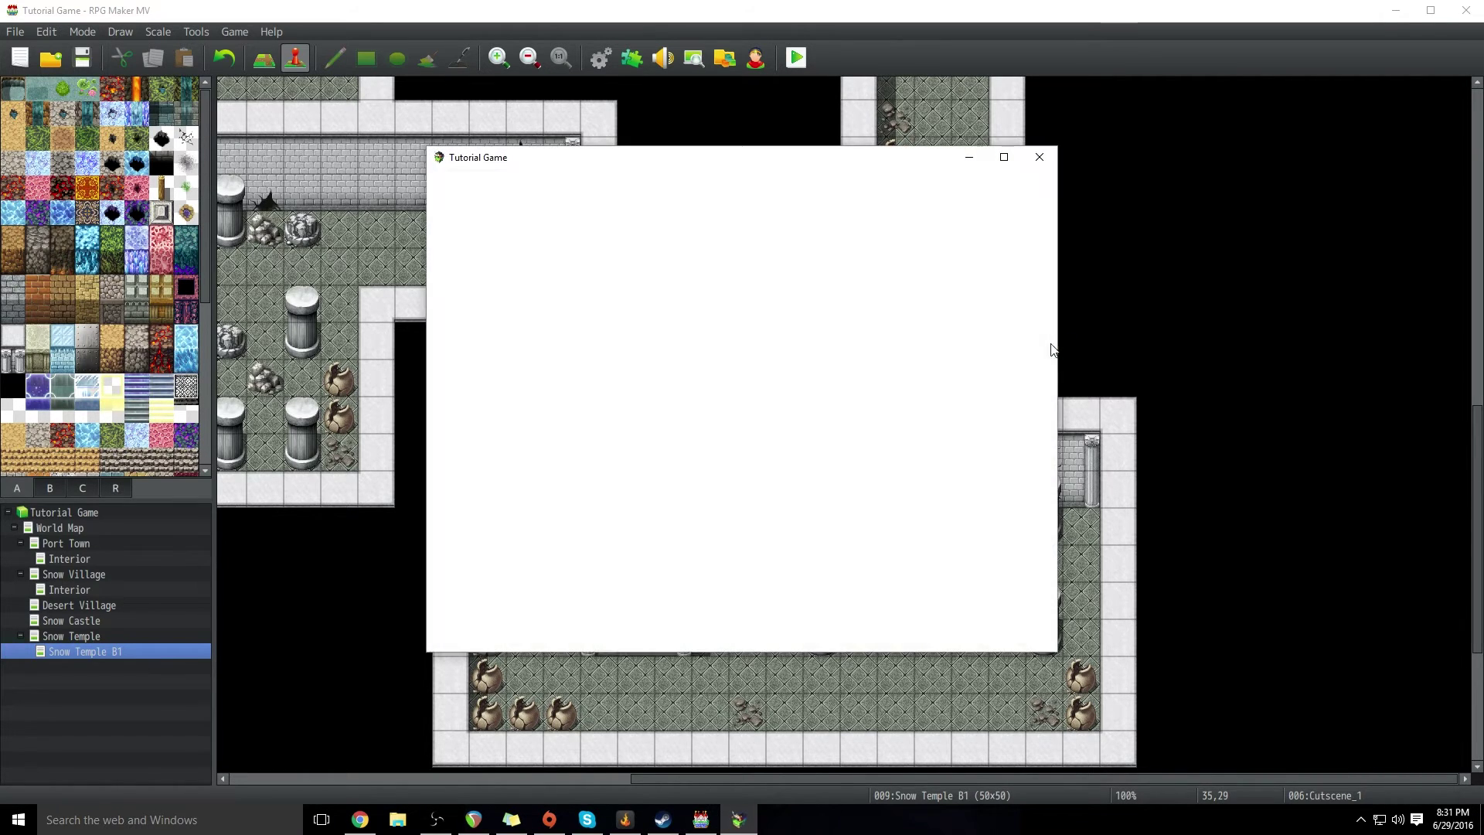
key("Return")
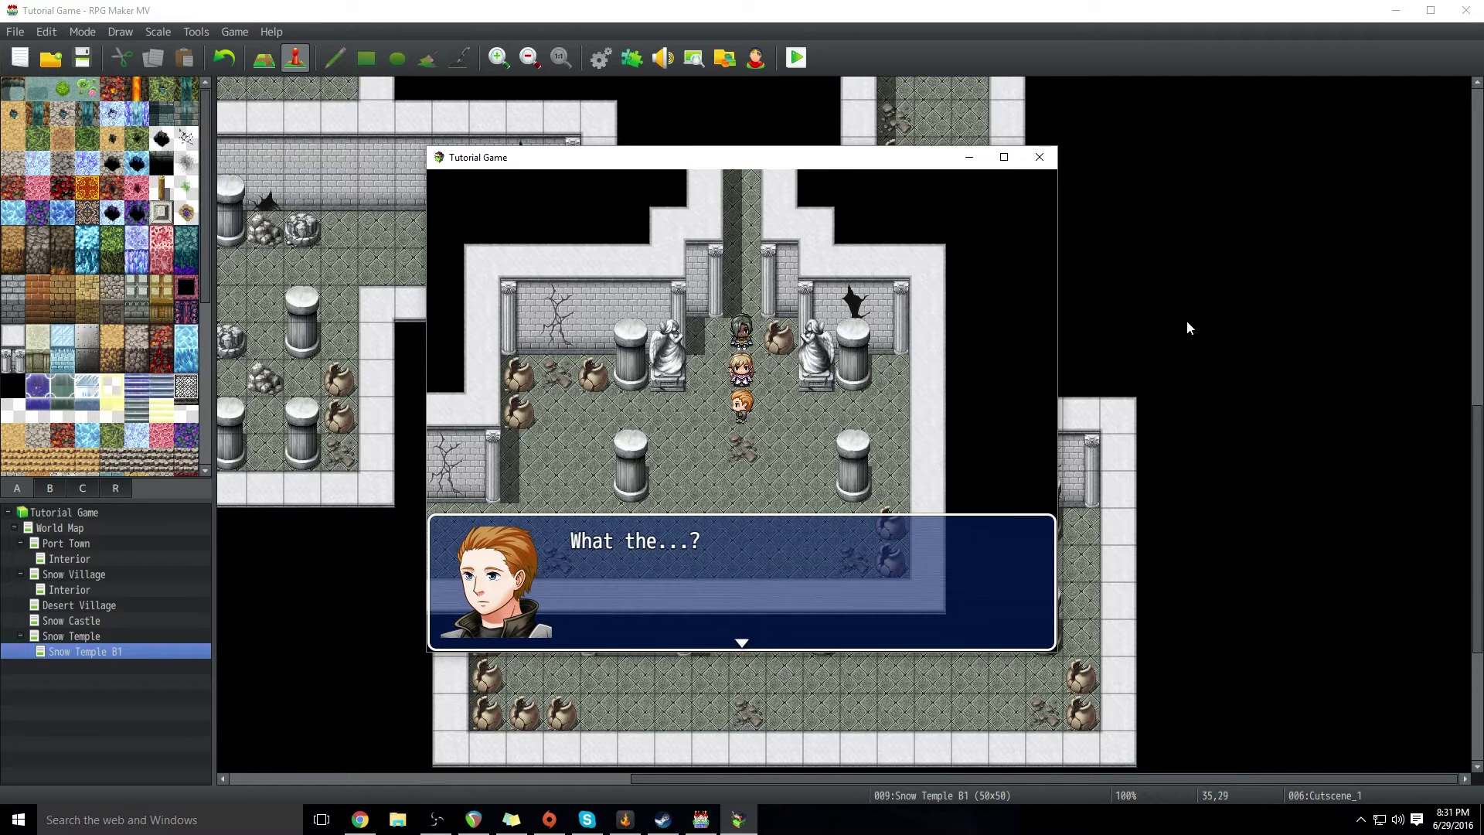
key("Return")
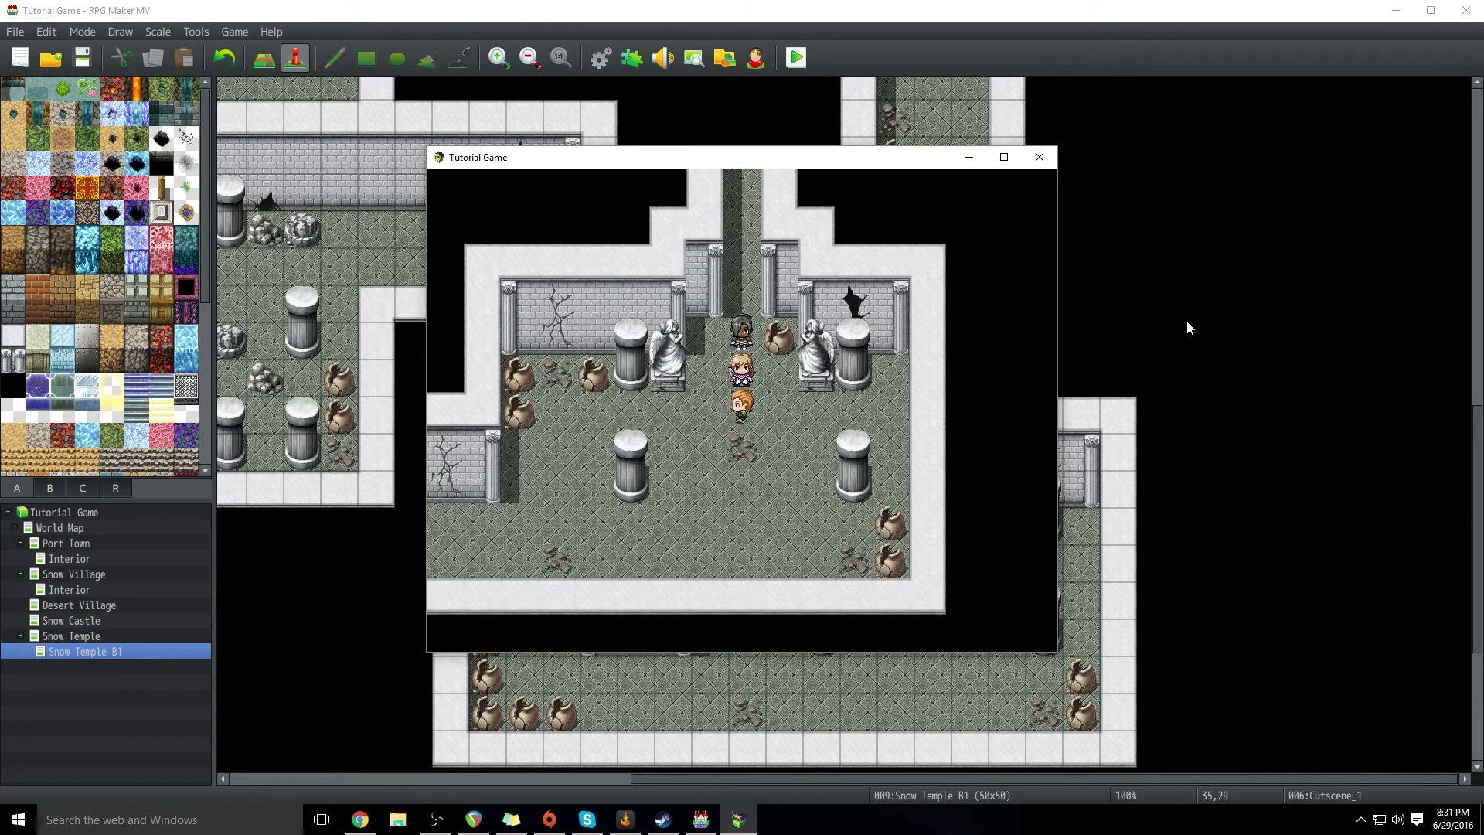
left_click(1040, 159)
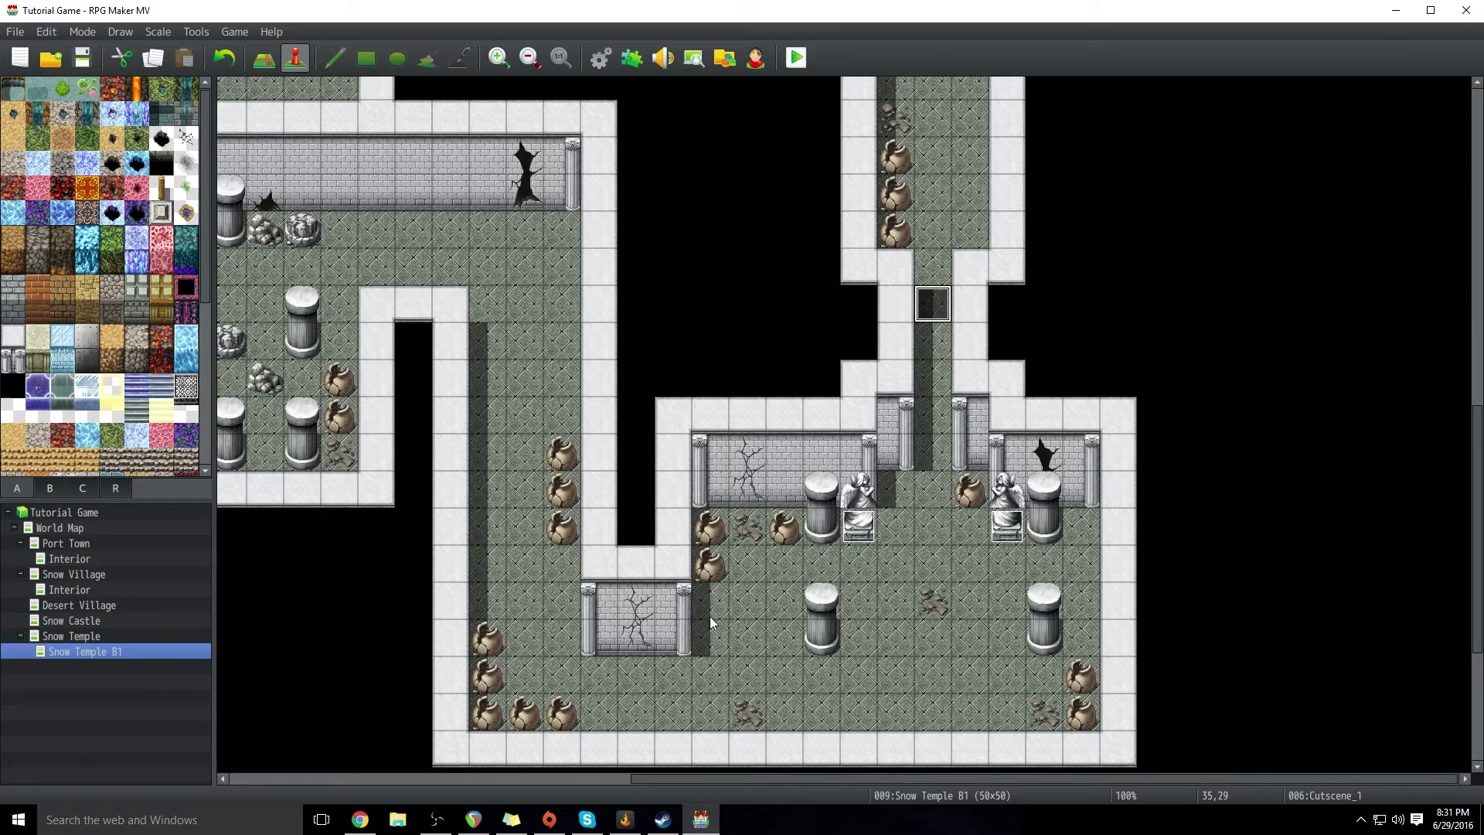
Step: Create a new event named Enemy on tile 28,39
left_click(674, 680)
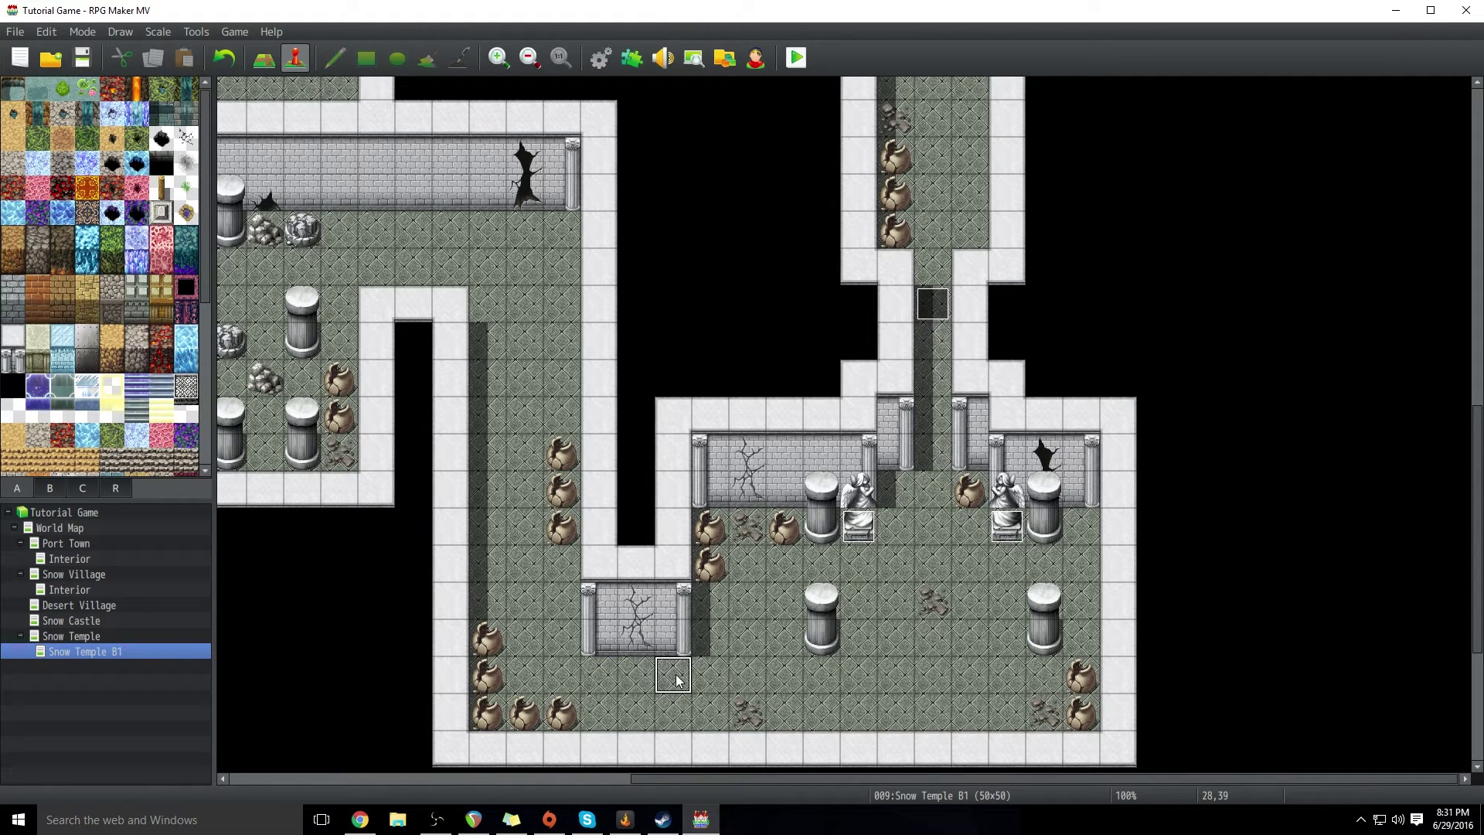
right_click(676, 683)
left_click(706, 697)
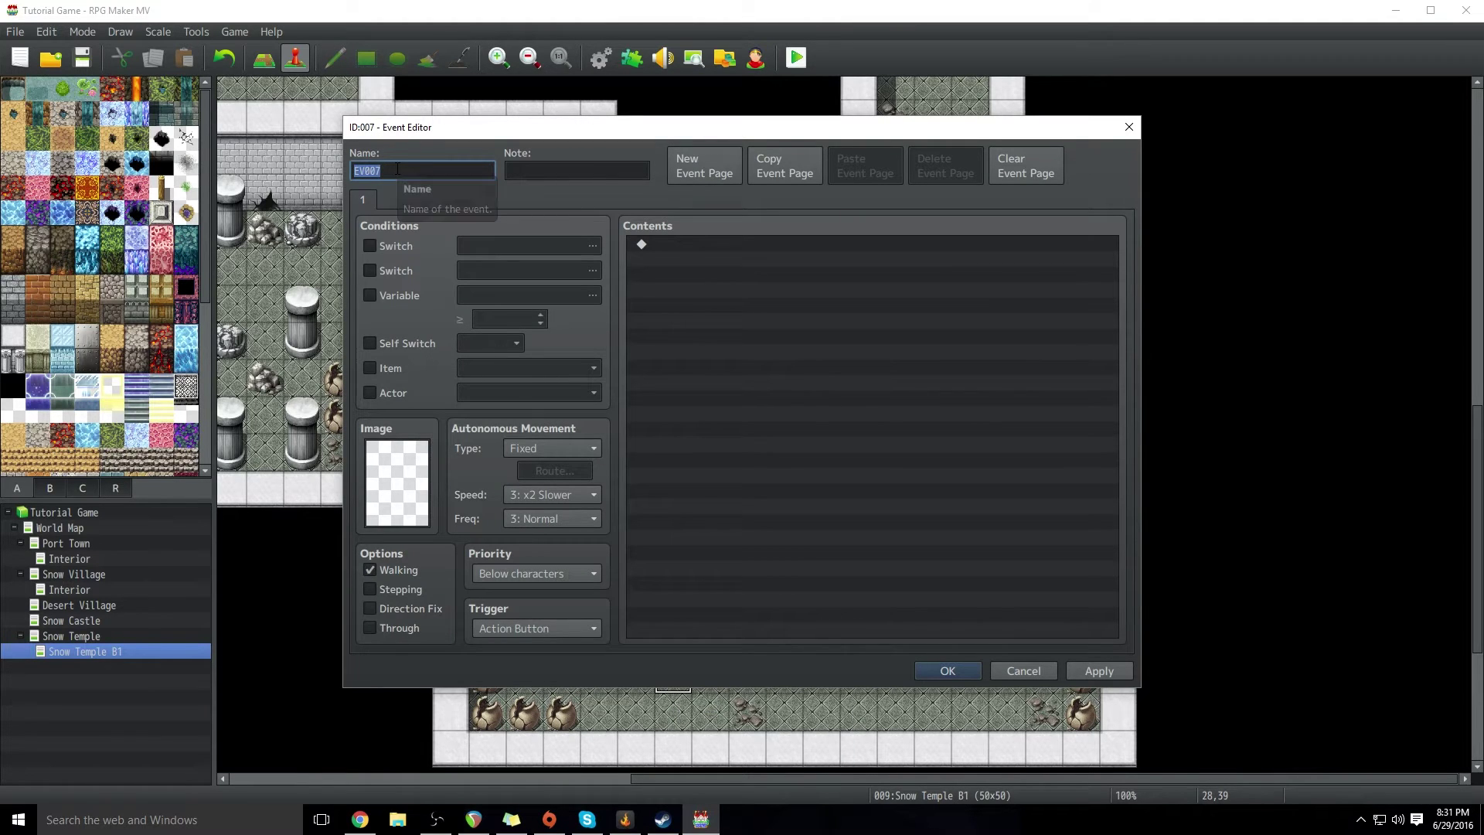
type("Enemy")
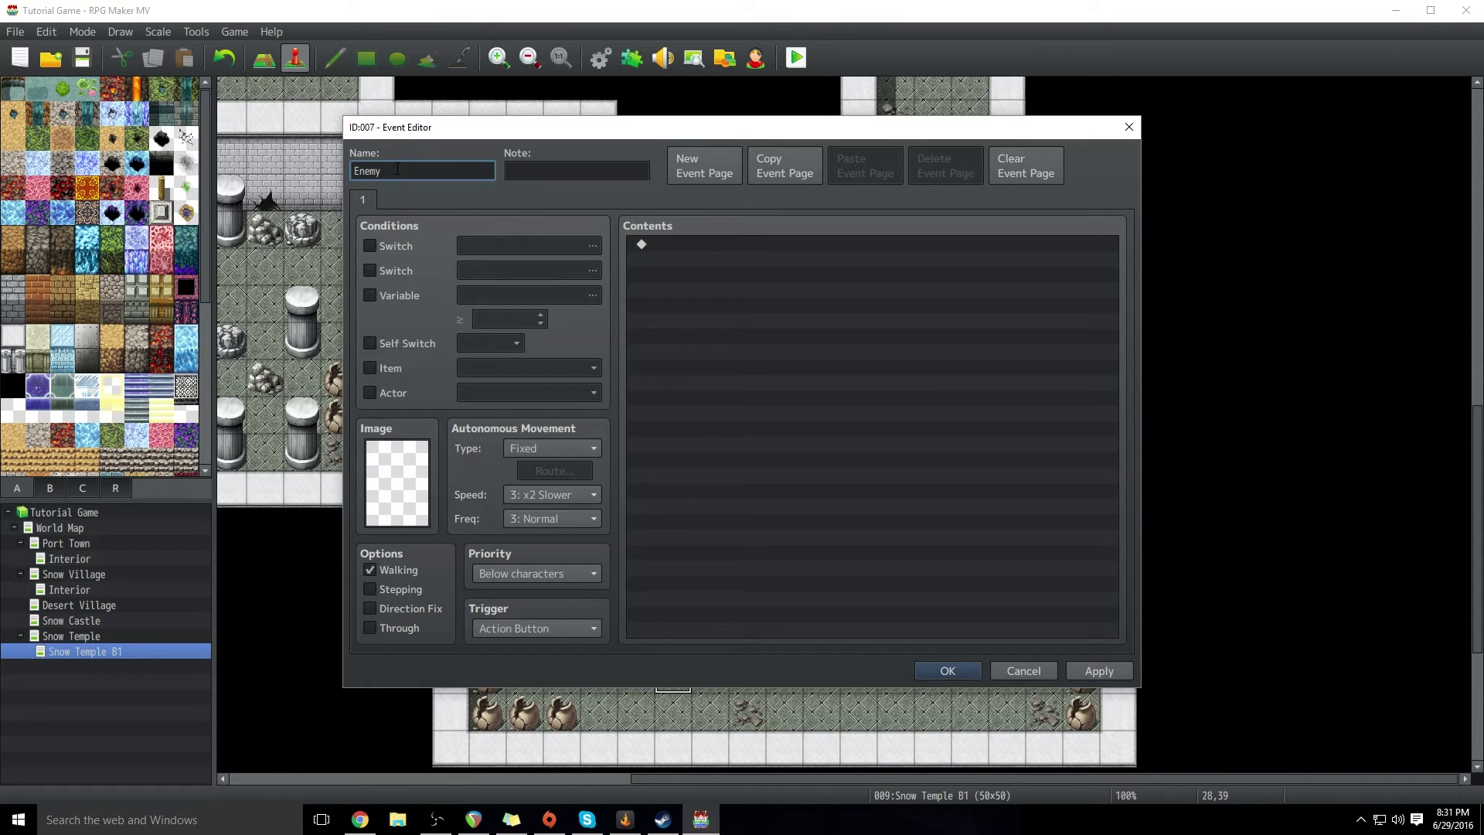
Step: Give the Enemy event the hooded Monster sprite and save it
double_click(414, 477)
scroll(543, 387, "down", 1)
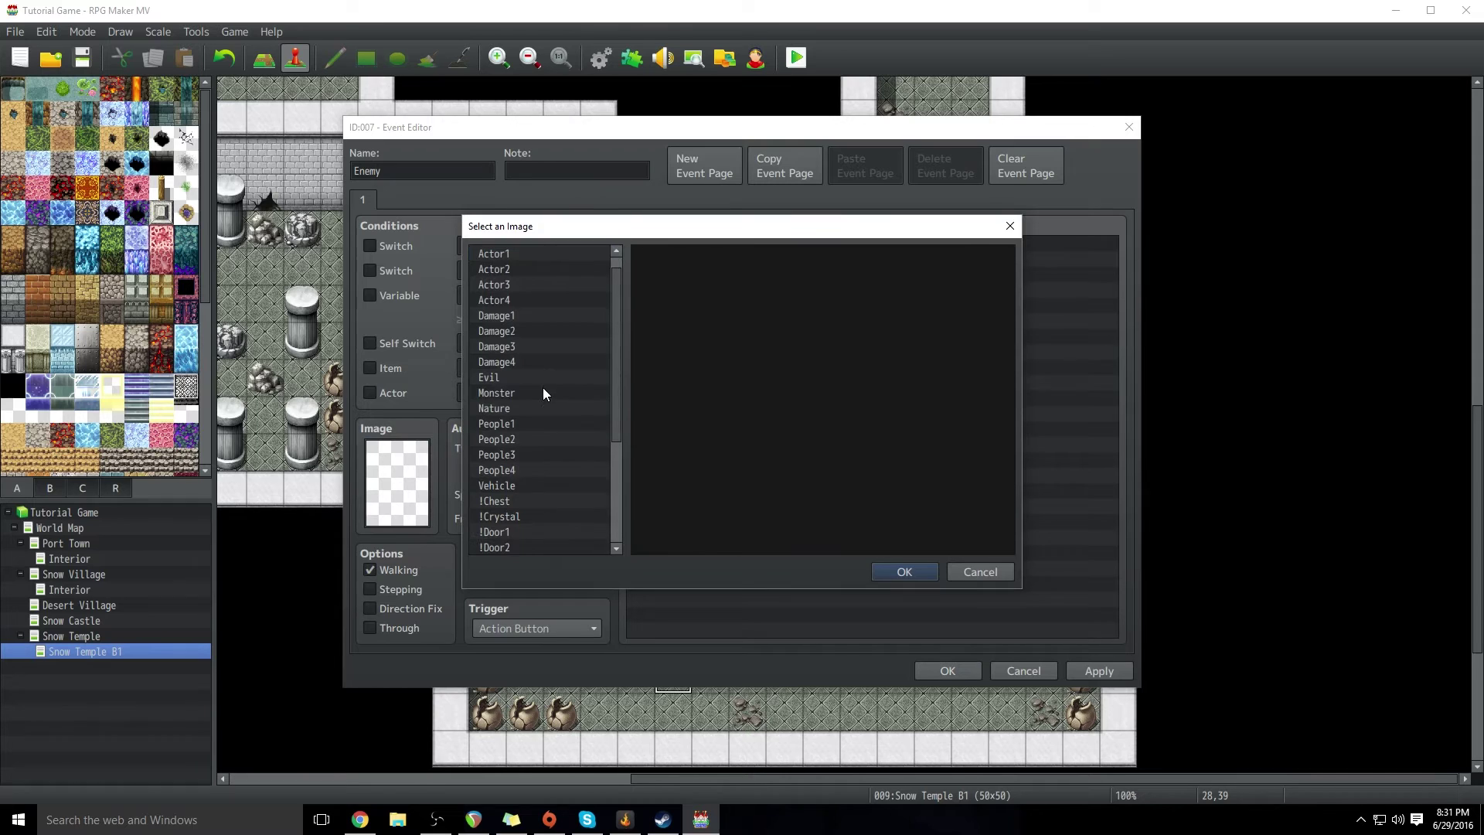
left_click(521, 398)
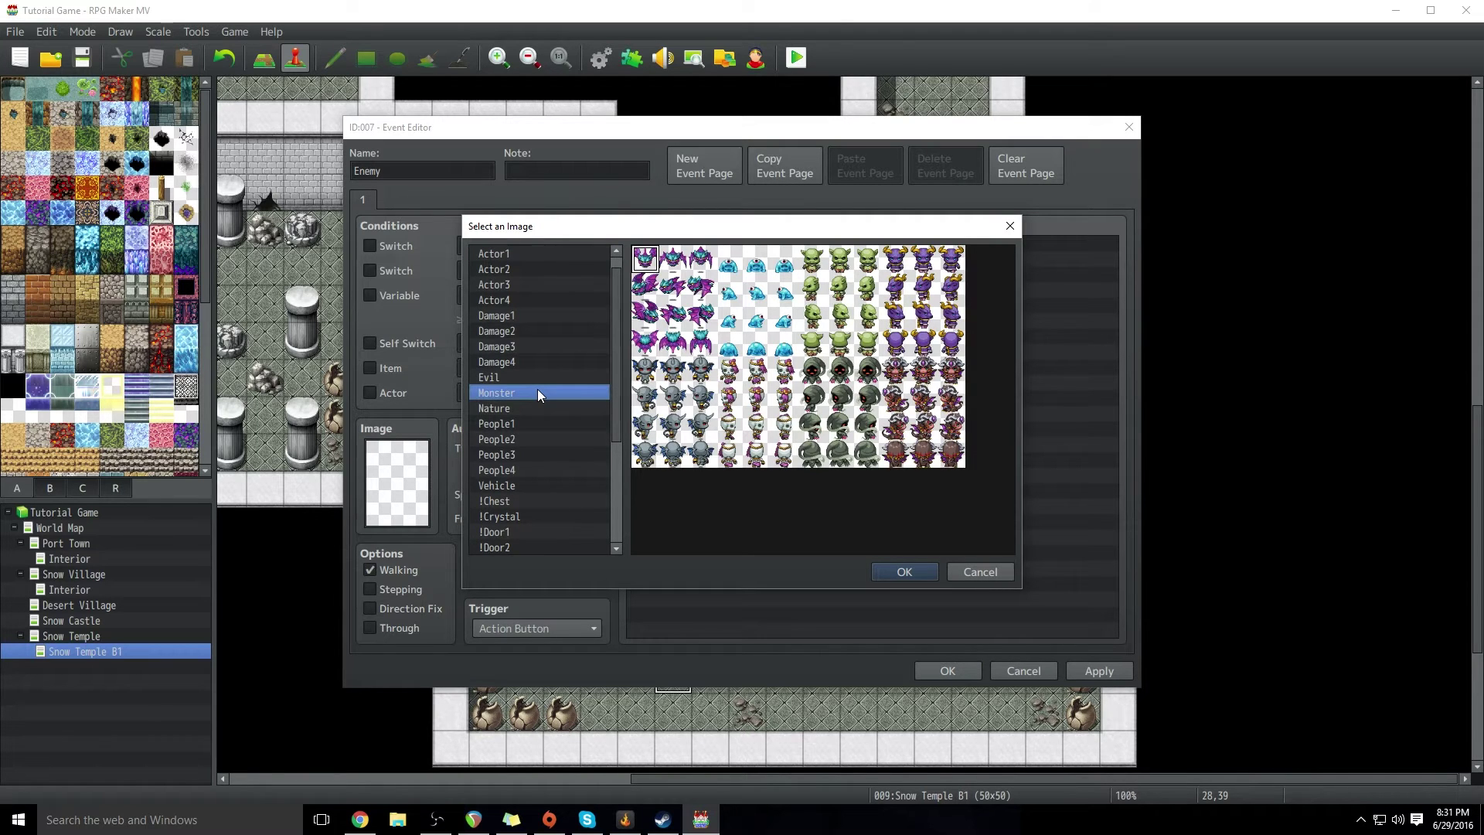
left_click(673, 427)
left_click(841, 427)
left_click(920, 574)
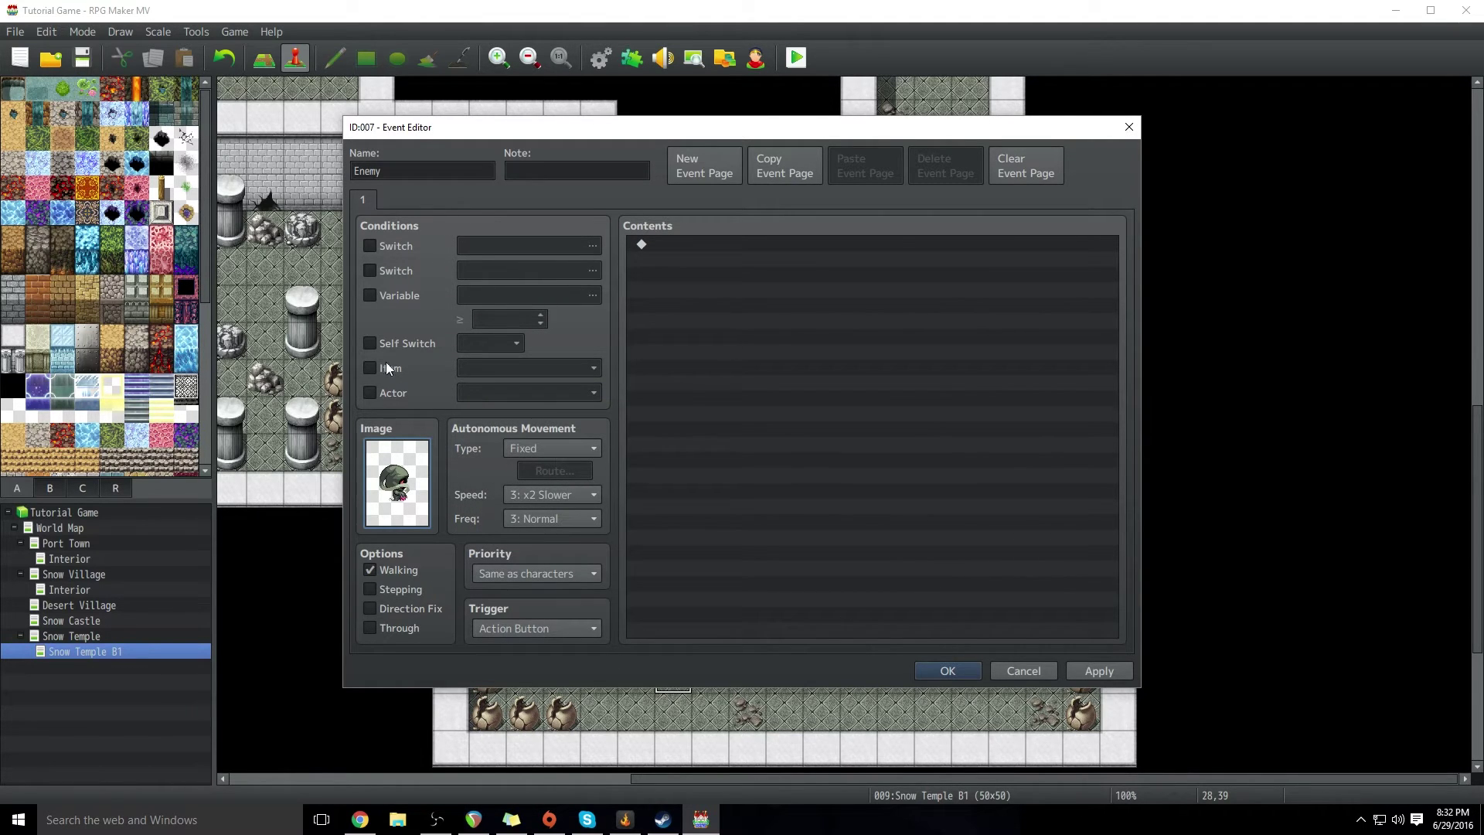
left_click(963, 672)
Step: Open Cutscene_1 and delete its Control Self Switch A = ON command
left_click(935, 305)
right_click(936, 305)
left_click(968, 316)
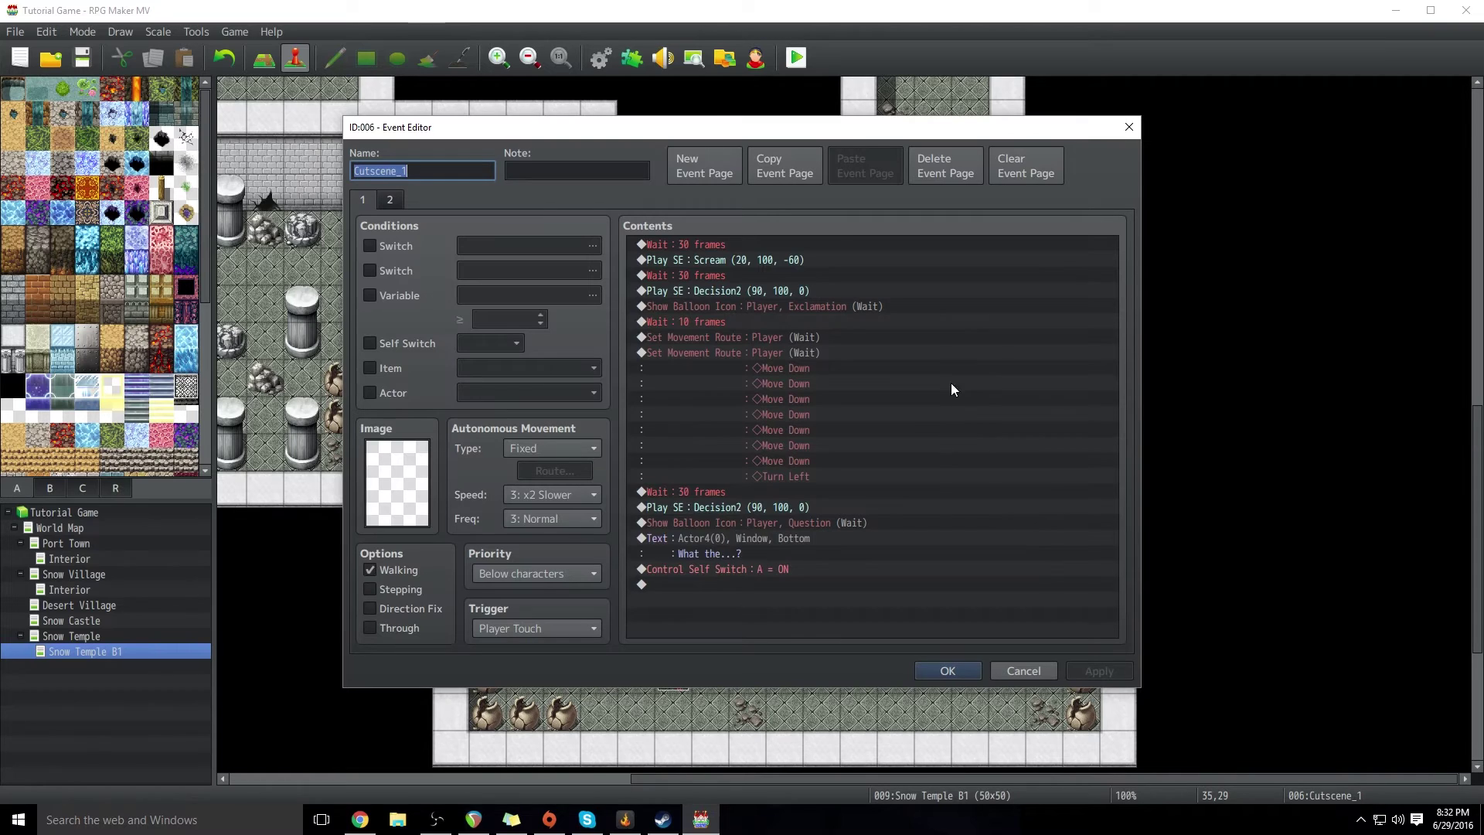
left_click(716, 574)
key("Delete")
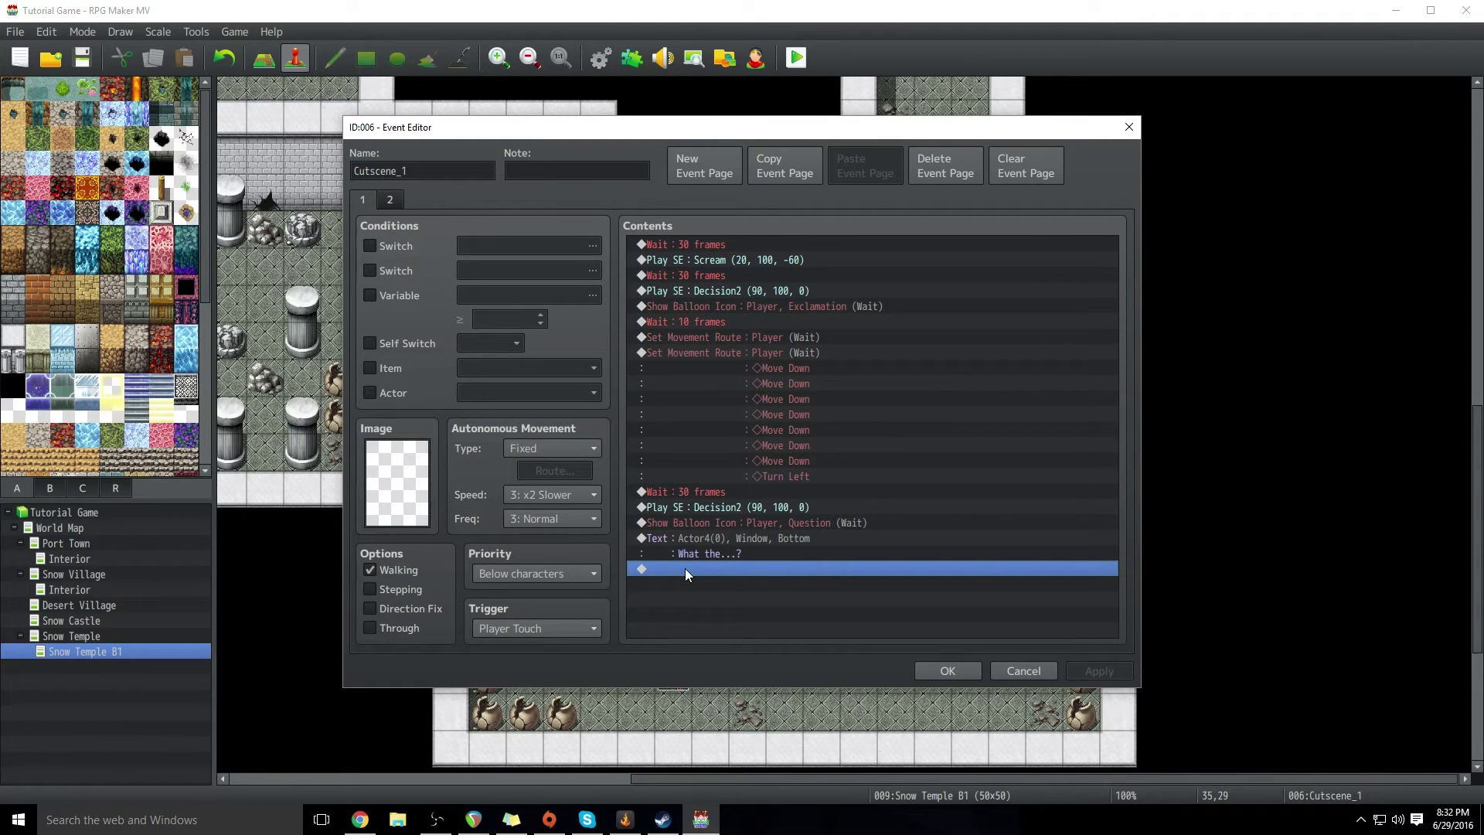
Step: Add a 30-frame Wait after the dialogue and save Cutscene_1
double_click(684, 569)
left_click(718, 204)
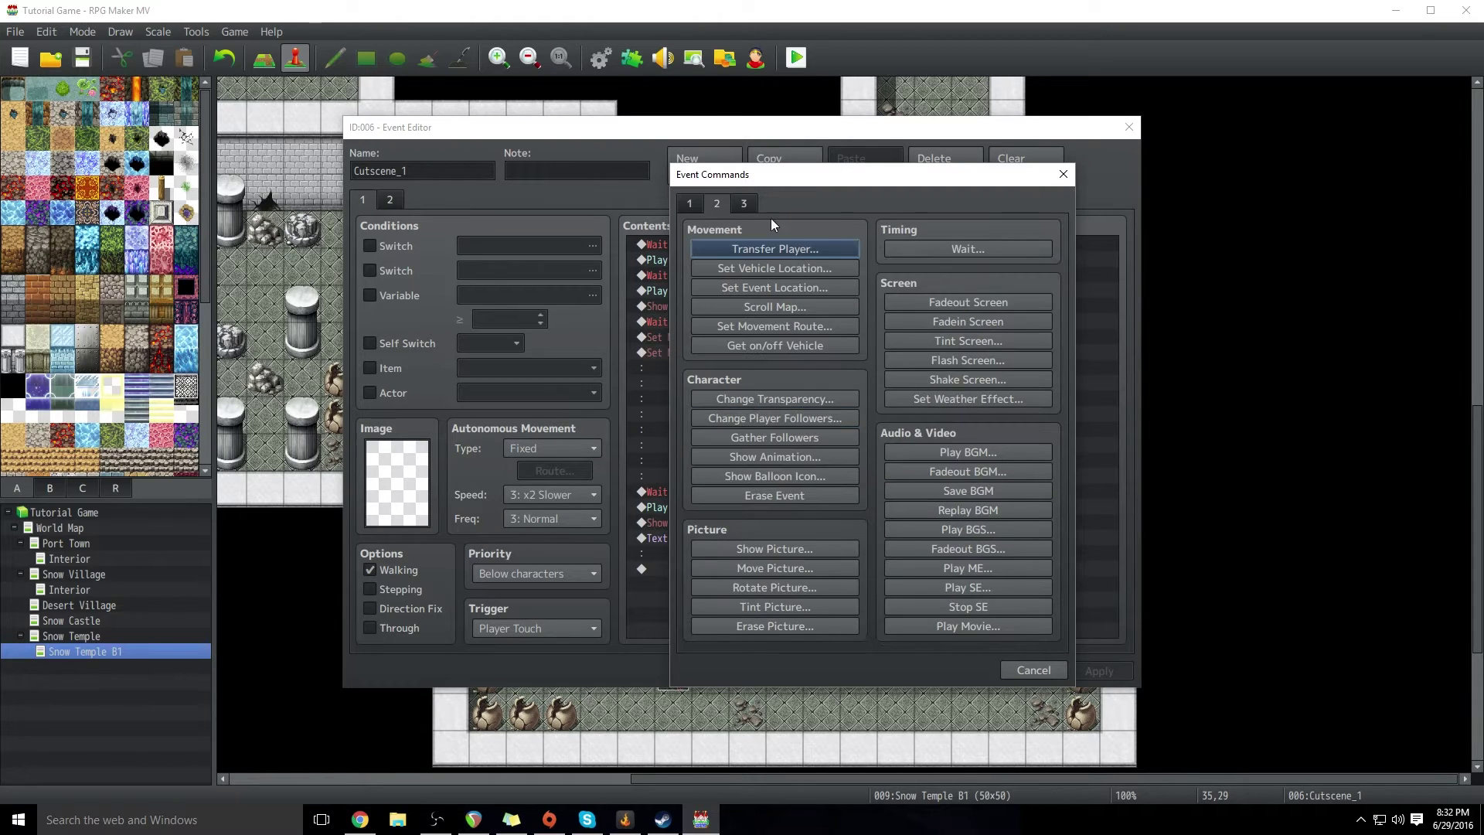
left_click(951, 250)
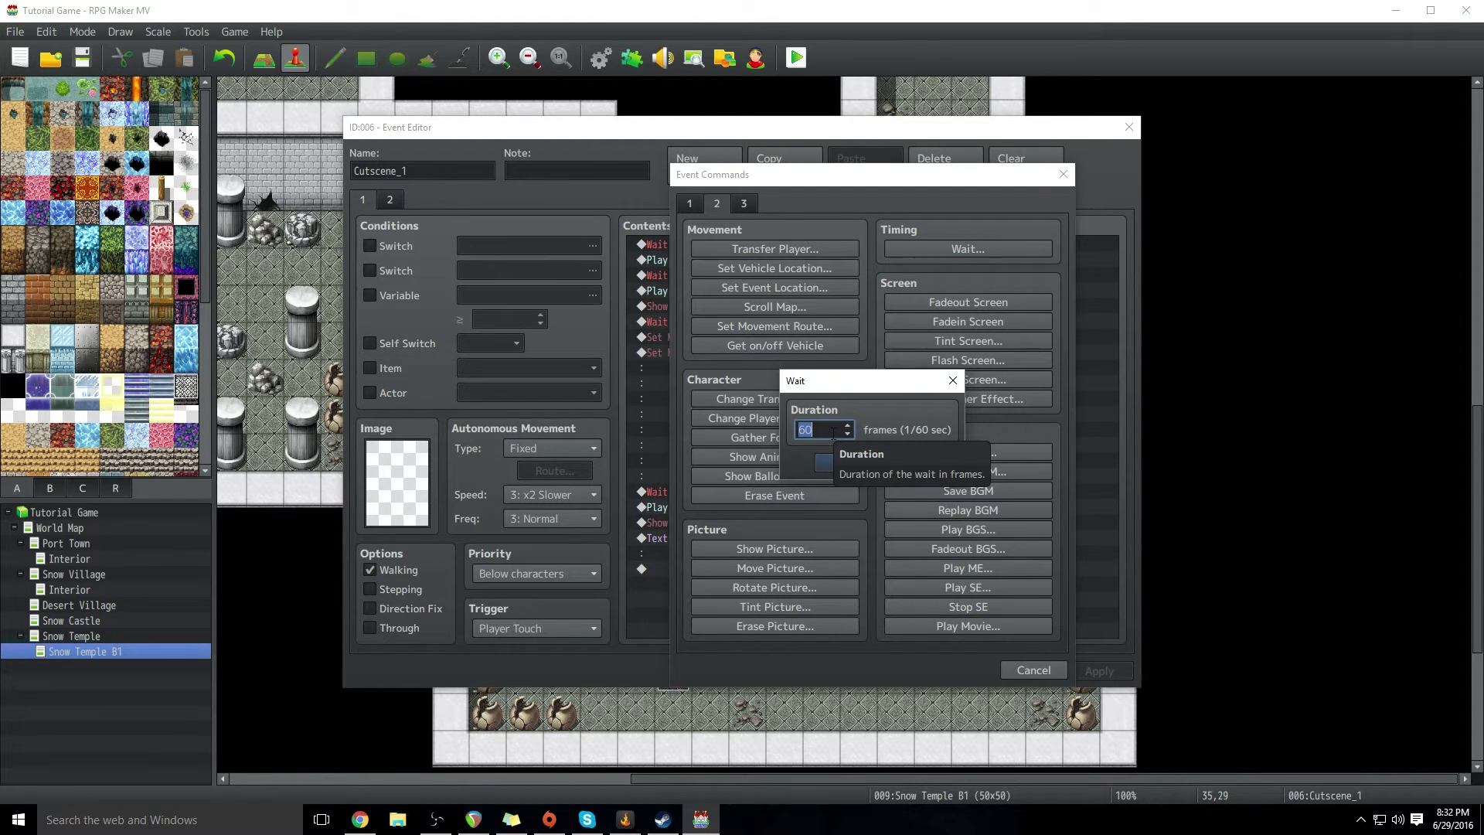
type("30")
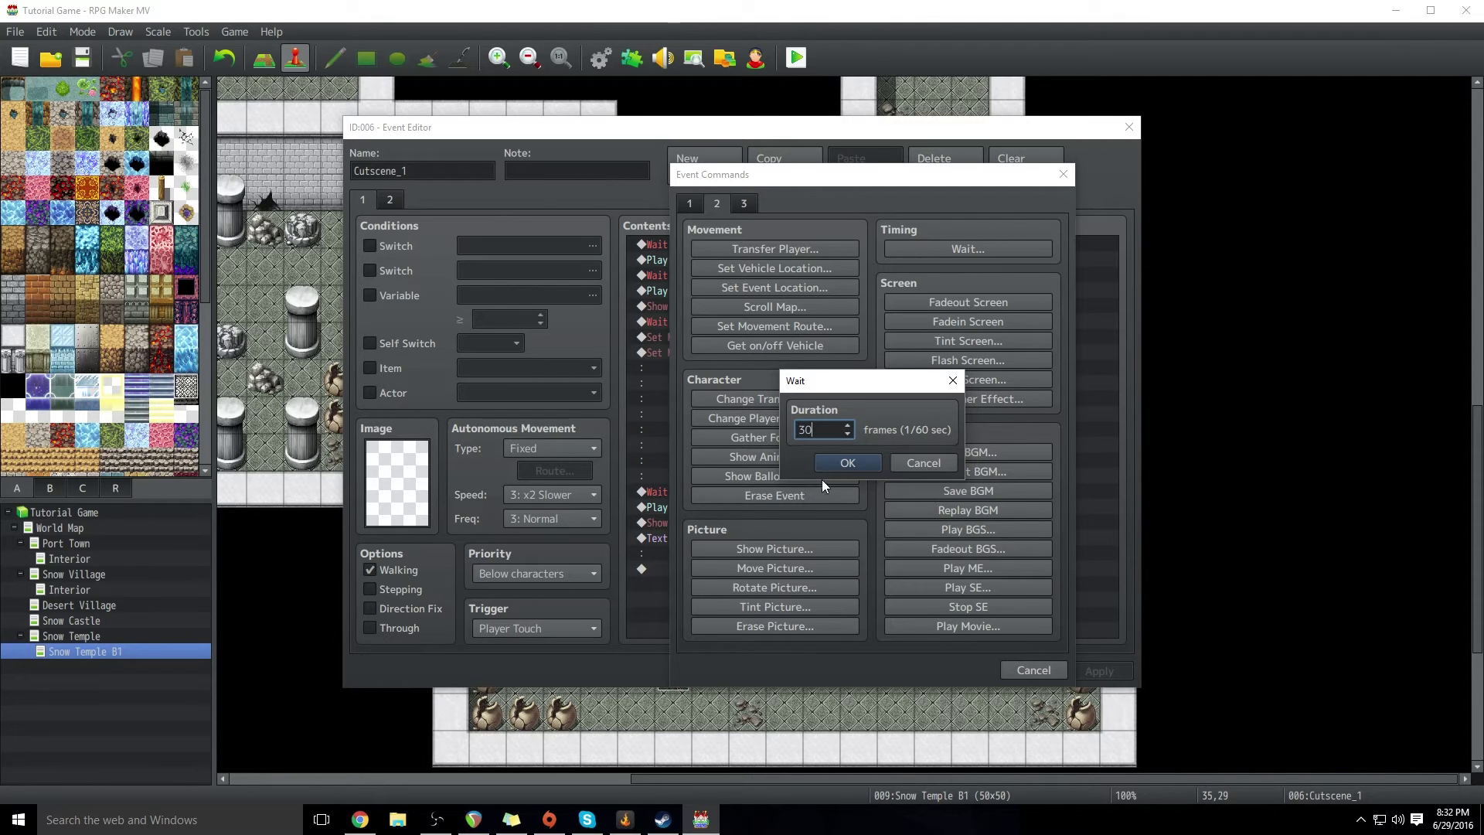
left_click(847, 462)
left_click(1099, 673)
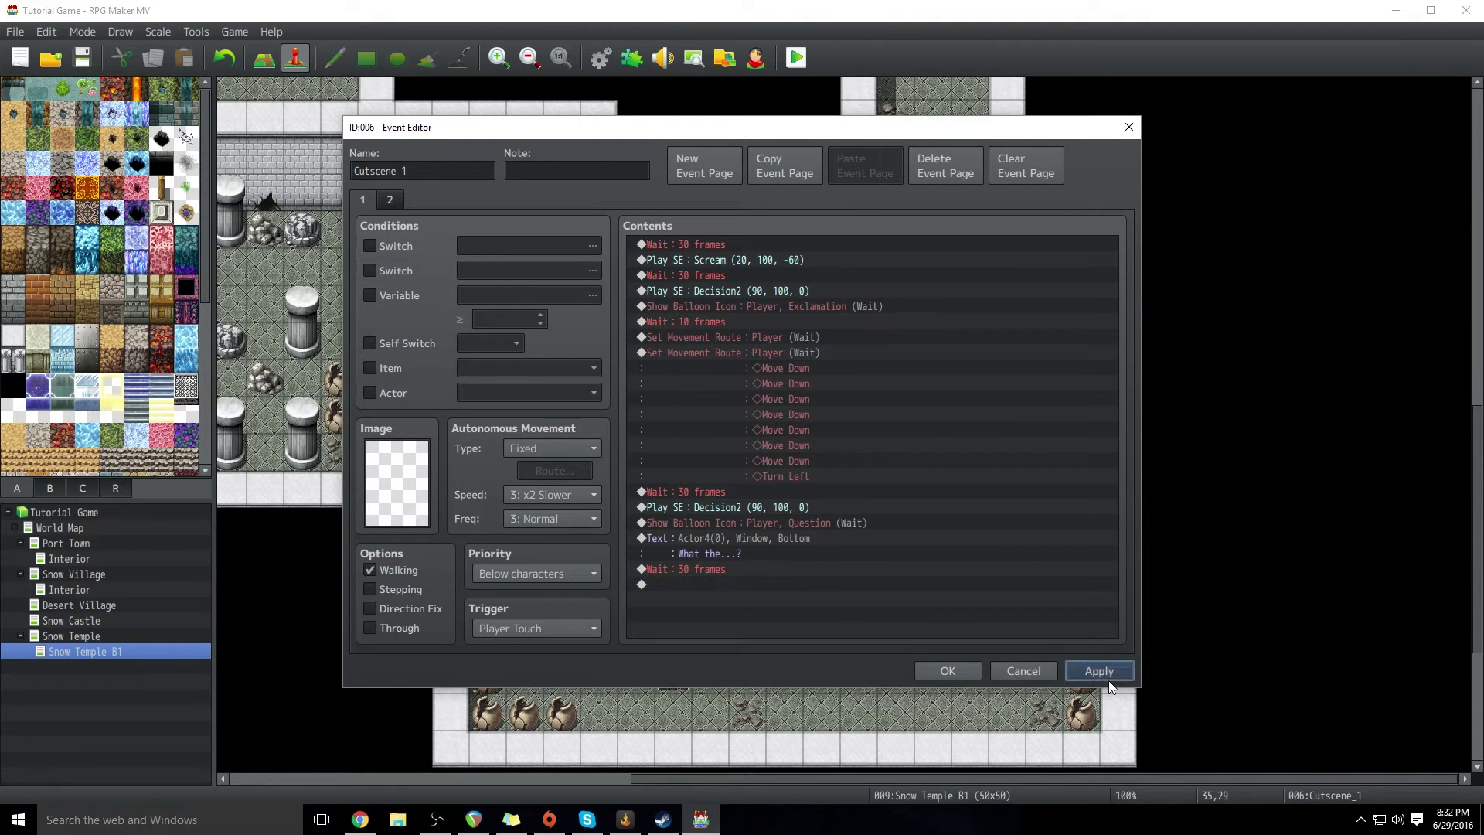
left_click(950, 668)
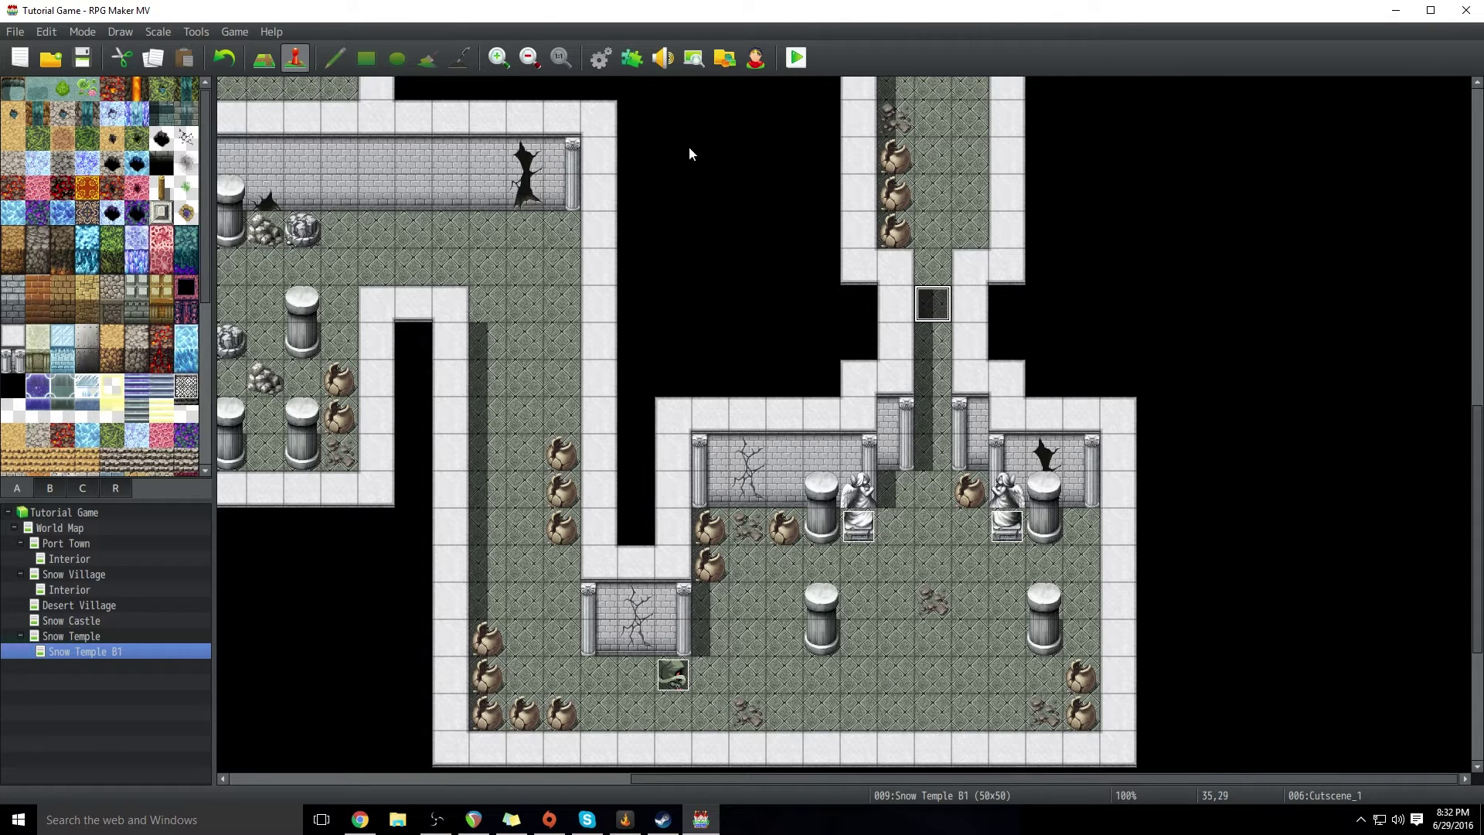
Step: Add a Set Movement Route command in Cutscene_1 targeting the Enemy event
double_click(934, 314)
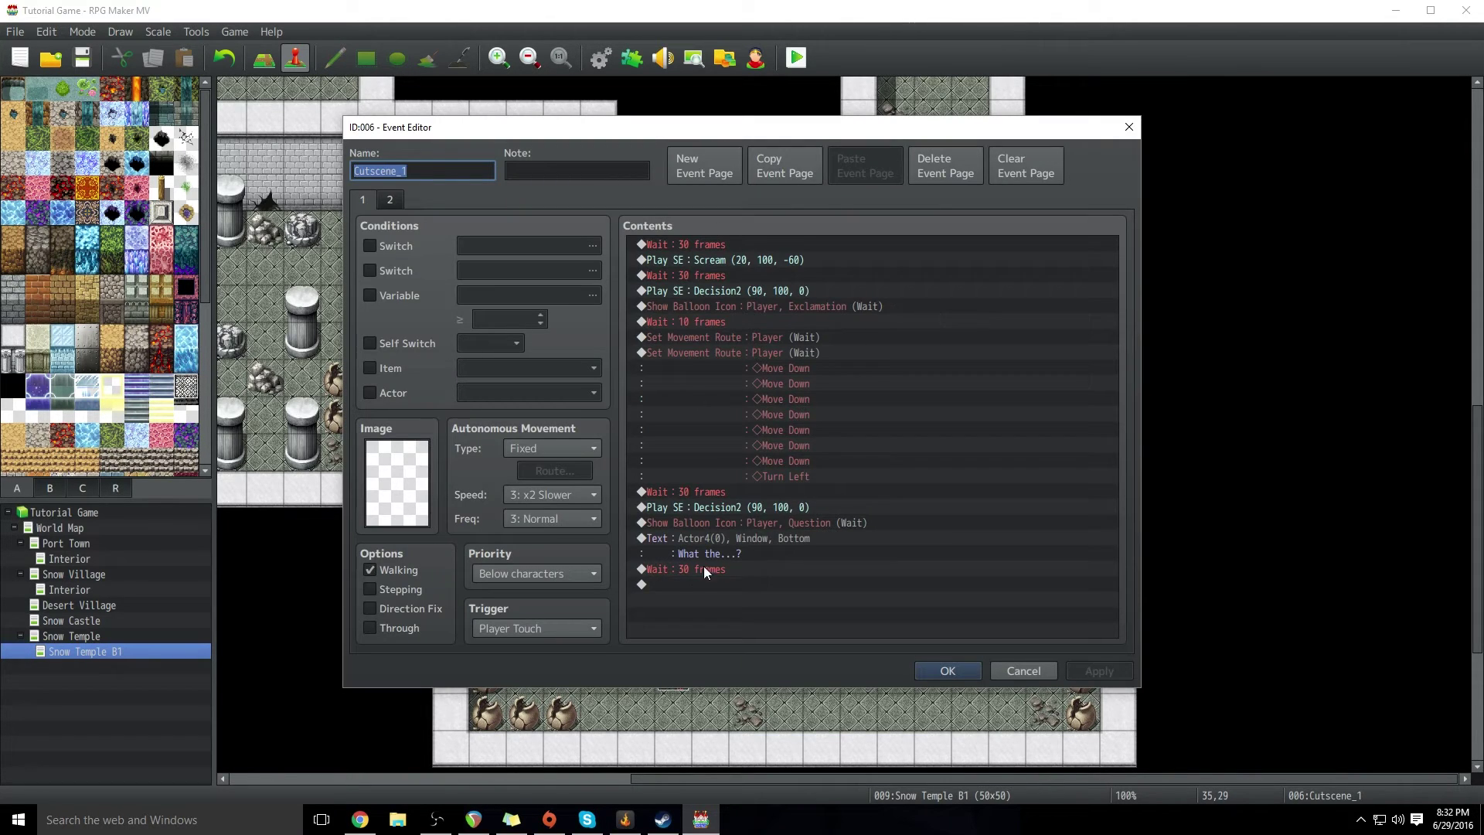
double_click(686, 584)
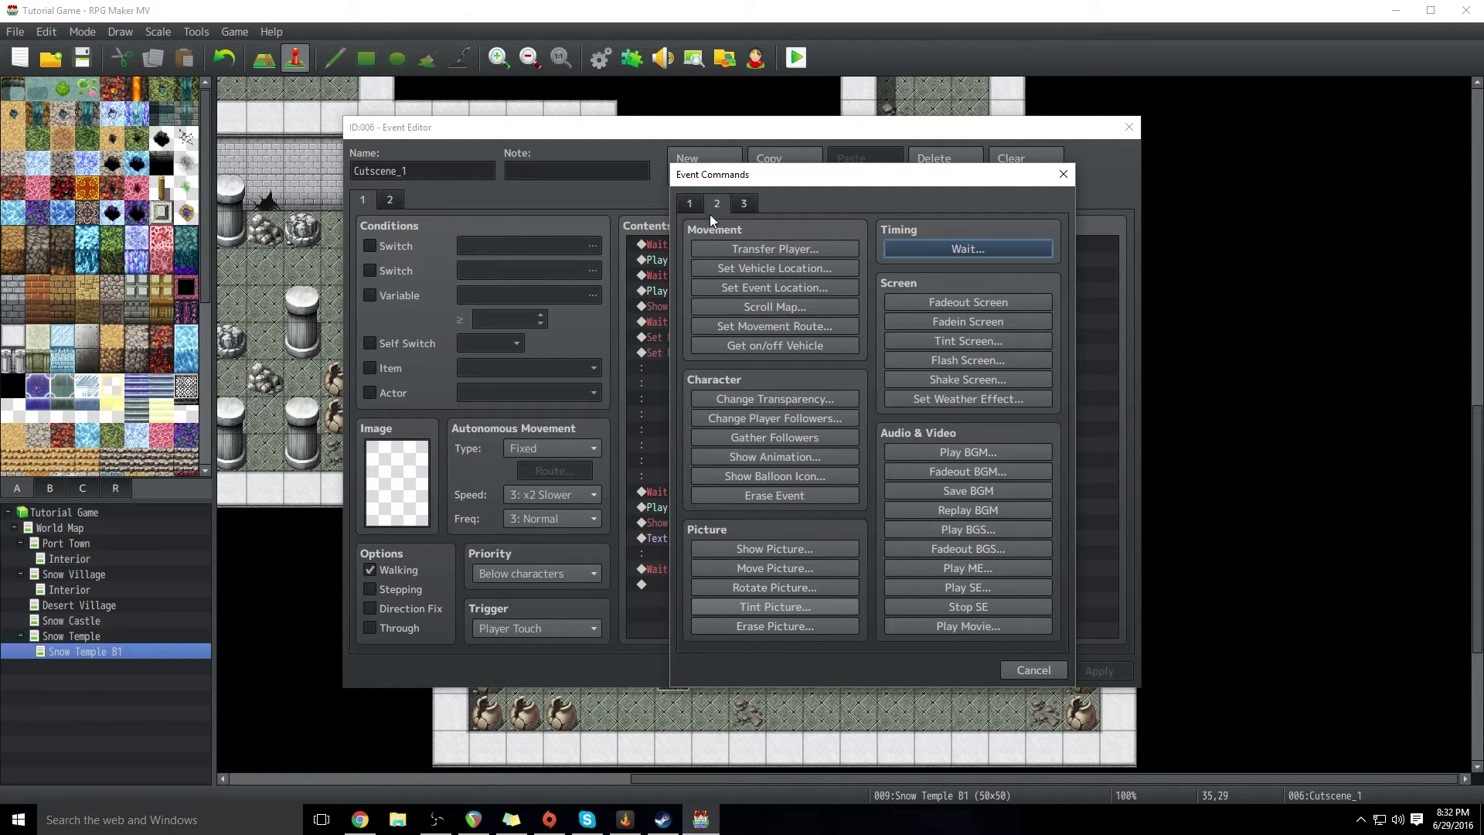
left_click(807, 324)
left_click(641, 272)
left_click(577, 431)
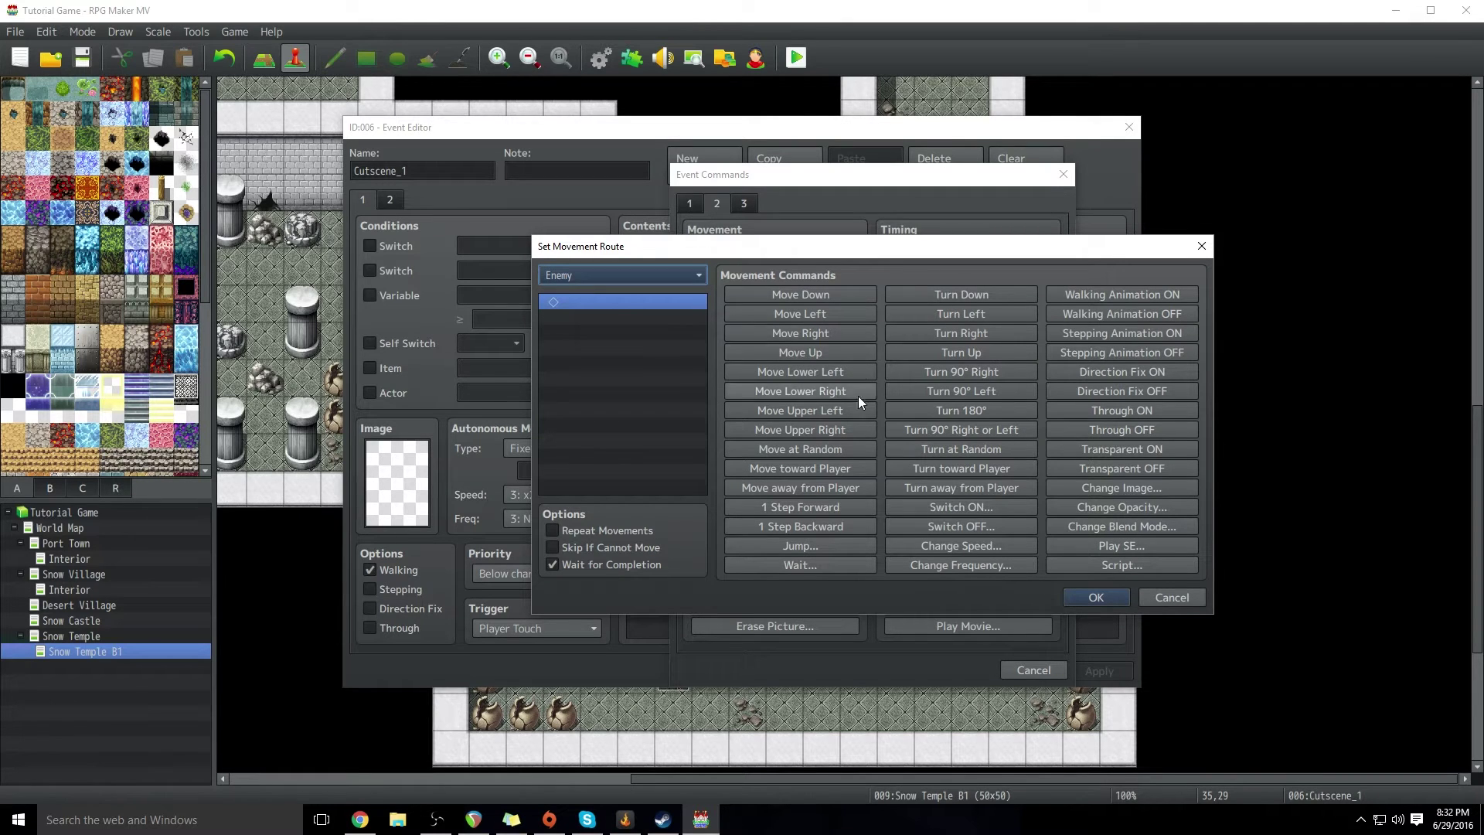
Step: Give Enemy's route six Move Right steps and save Cutscene_1
left_click(805, 331)
left_click(806, 331)
left_click(806, 330)
left_click(806, 330)
left_click(806, 331)
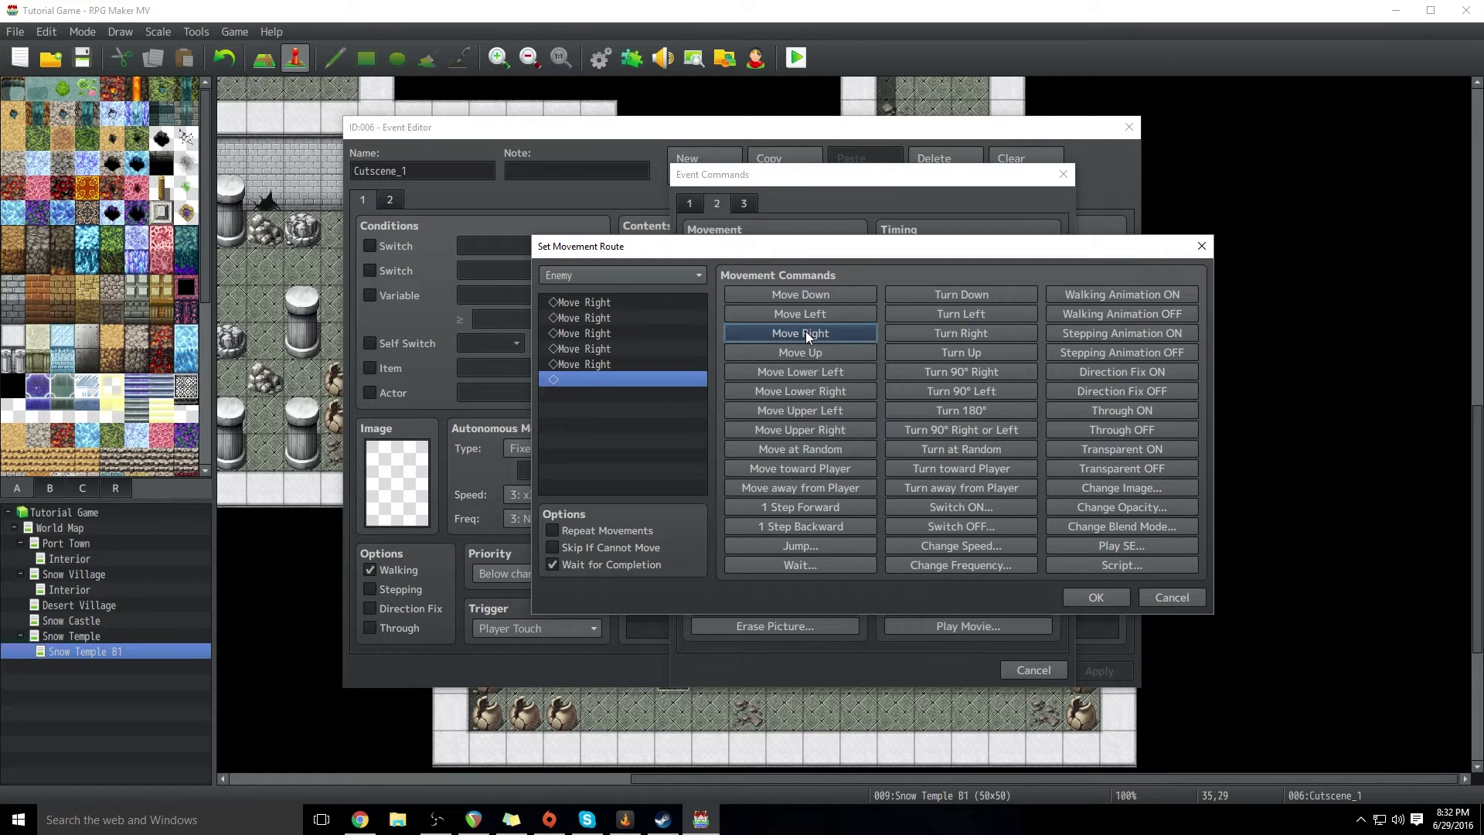
left_click(806, 331)
left_click(1099, 599)
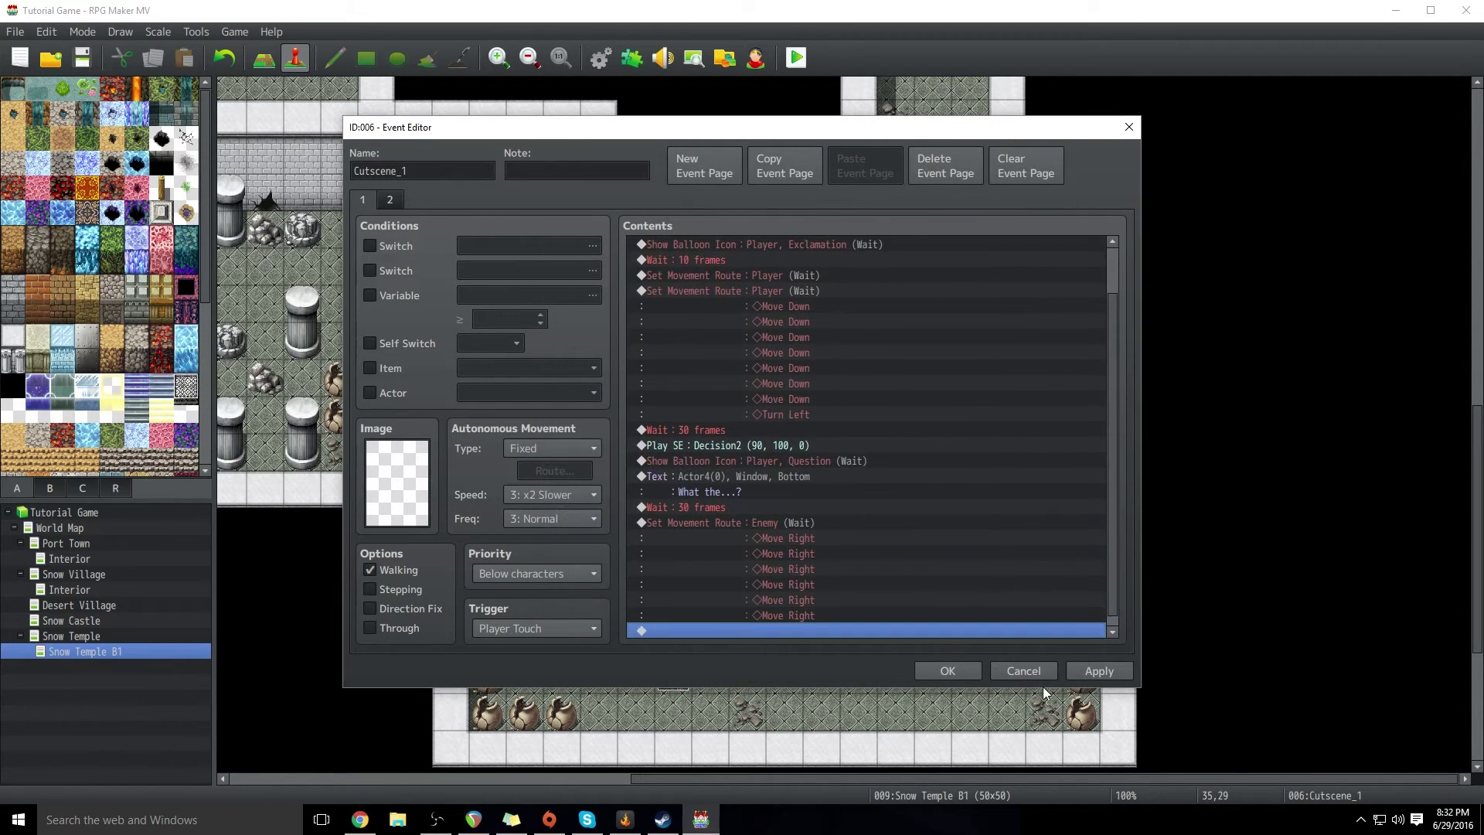
left_click(1100, 671)
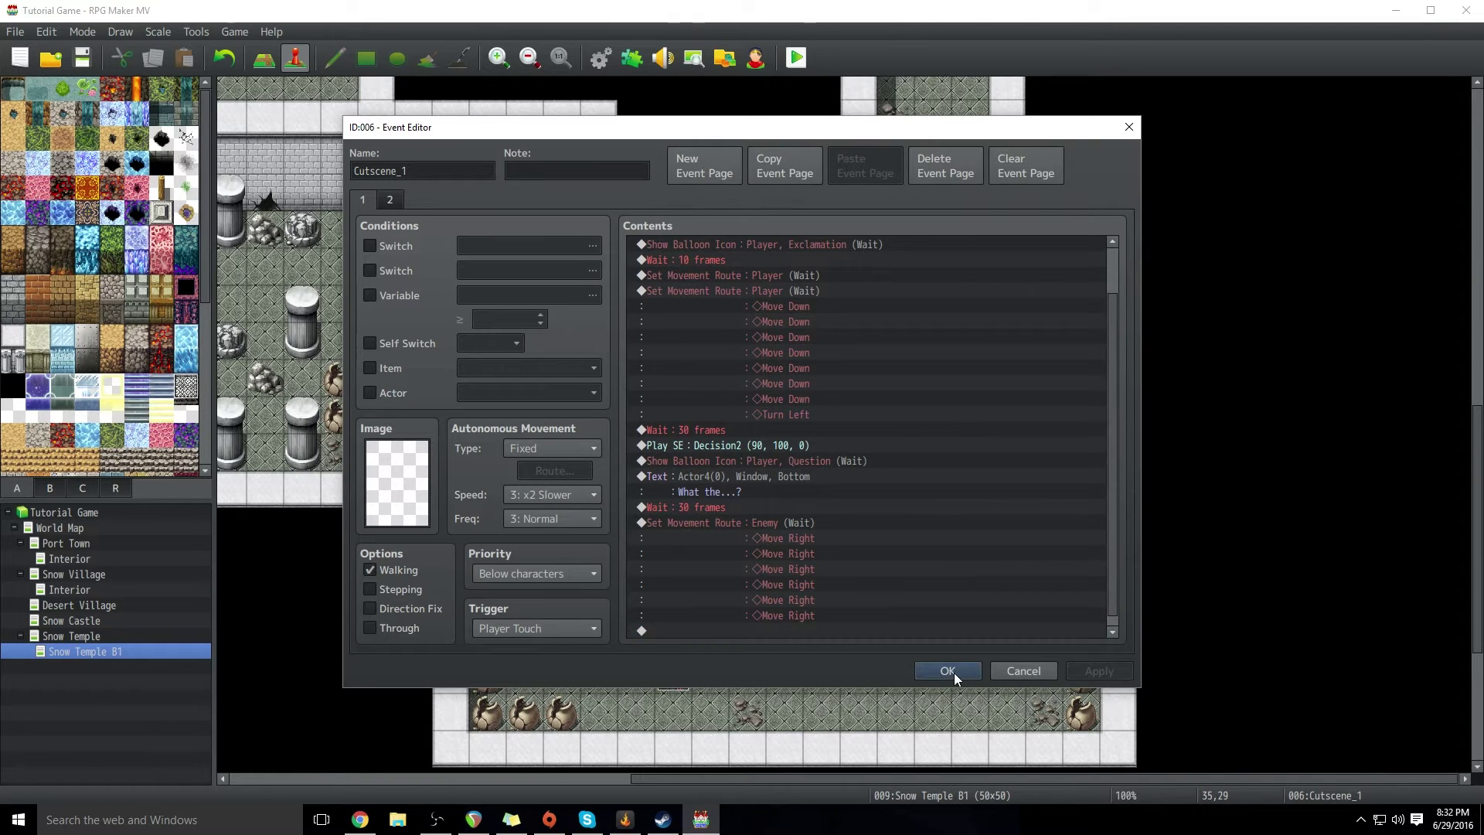
left_click(950, 672)
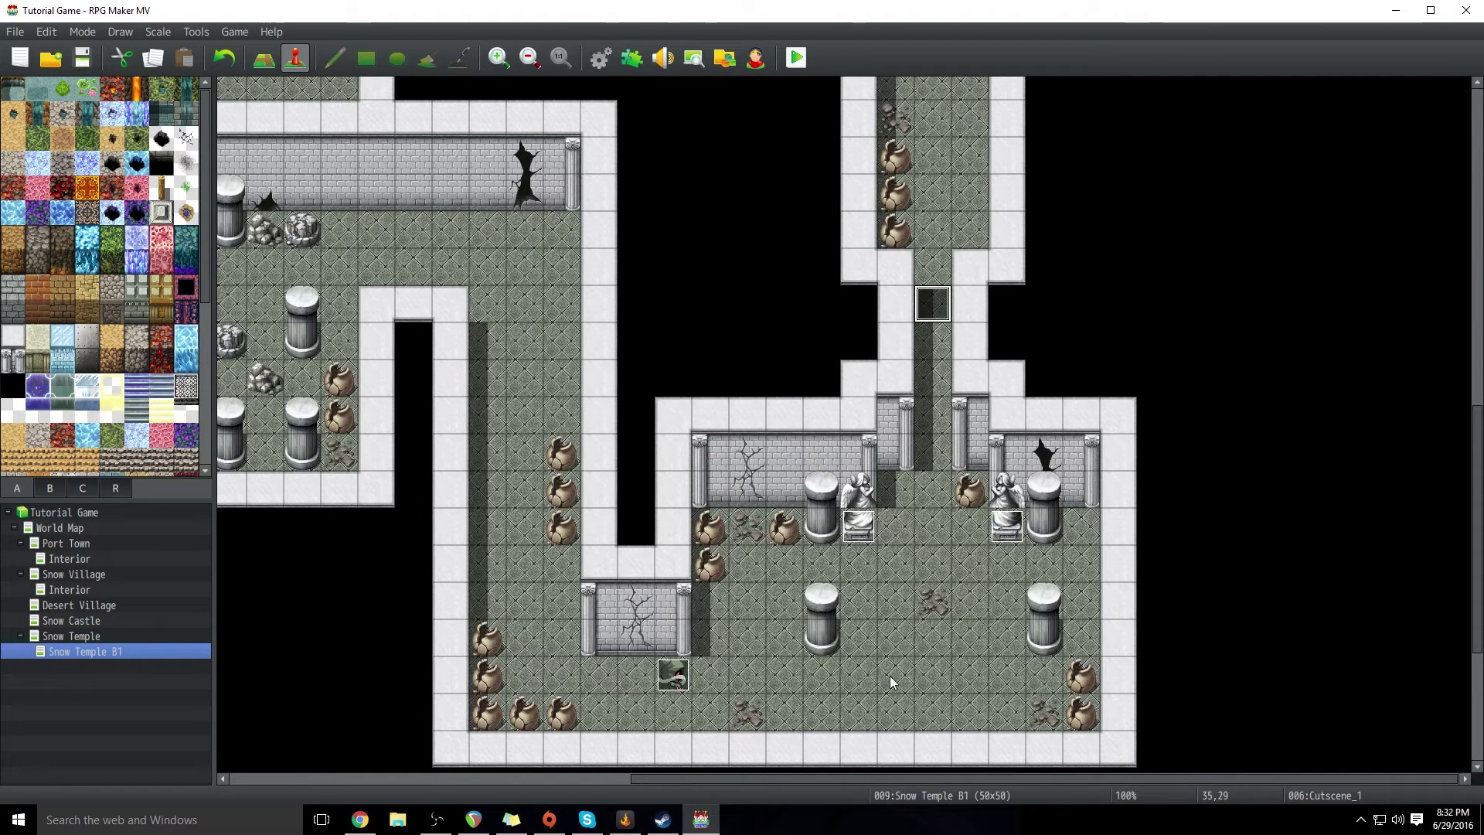